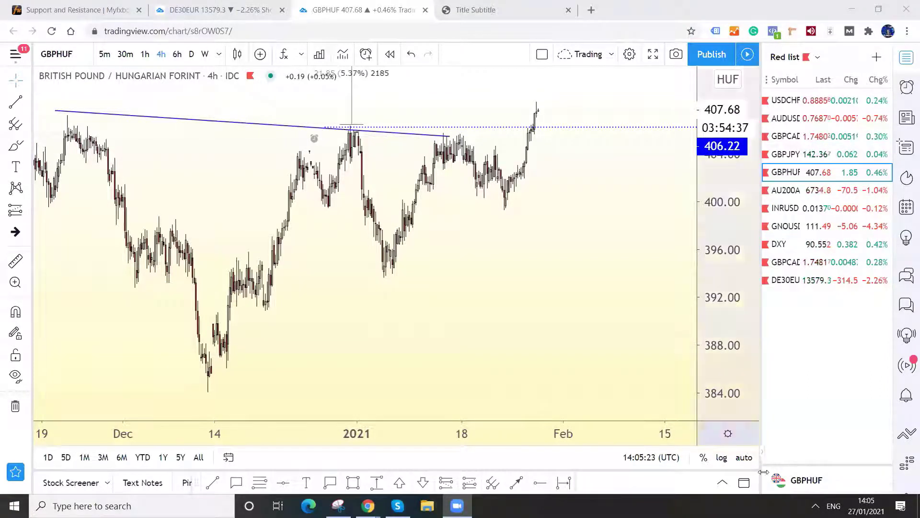
Open the speaker volume controls from the hidden system tray icons
click(815, 505)
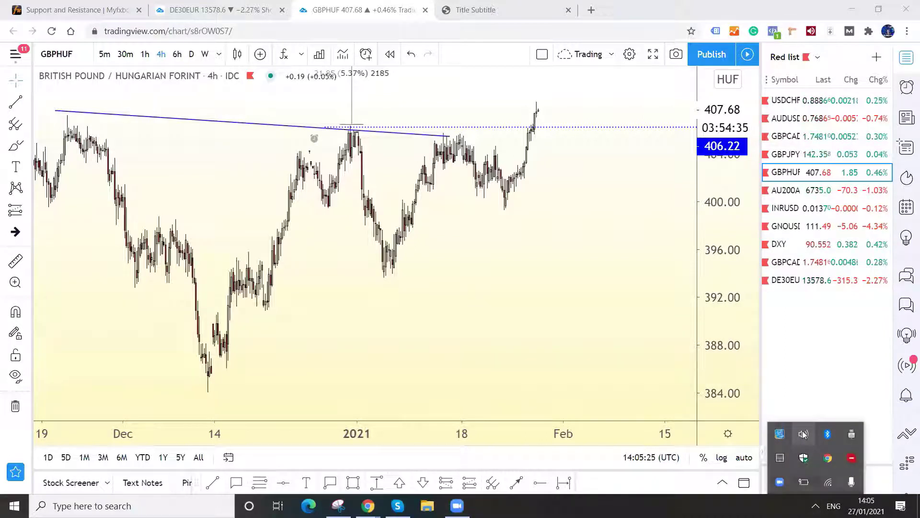
click(804, 433)
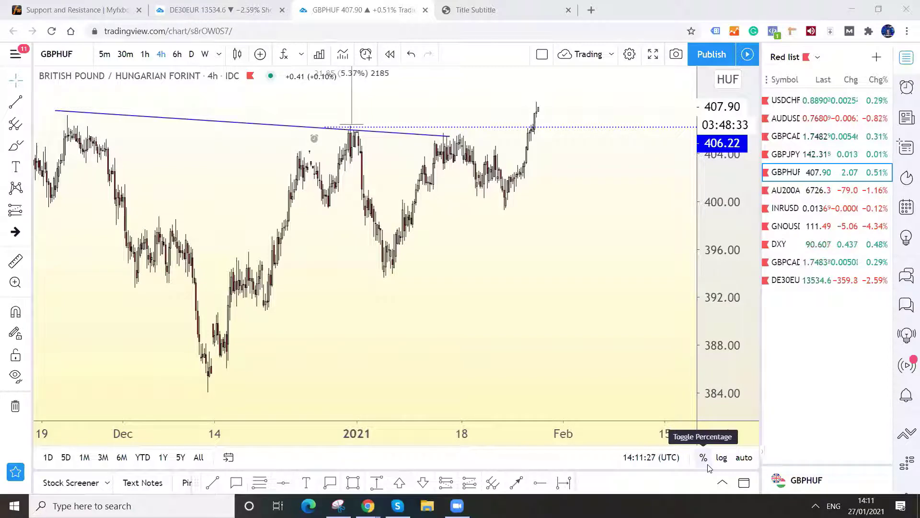
Flip through the Red list watchlist from DE30EUR to GBPCAD, ending back on DE30EUR
click(795, 280)
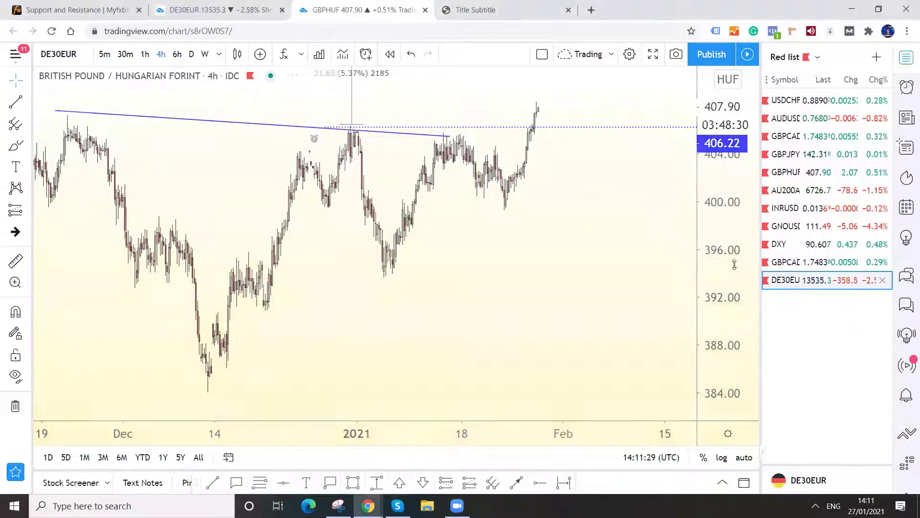
click(787, 262)
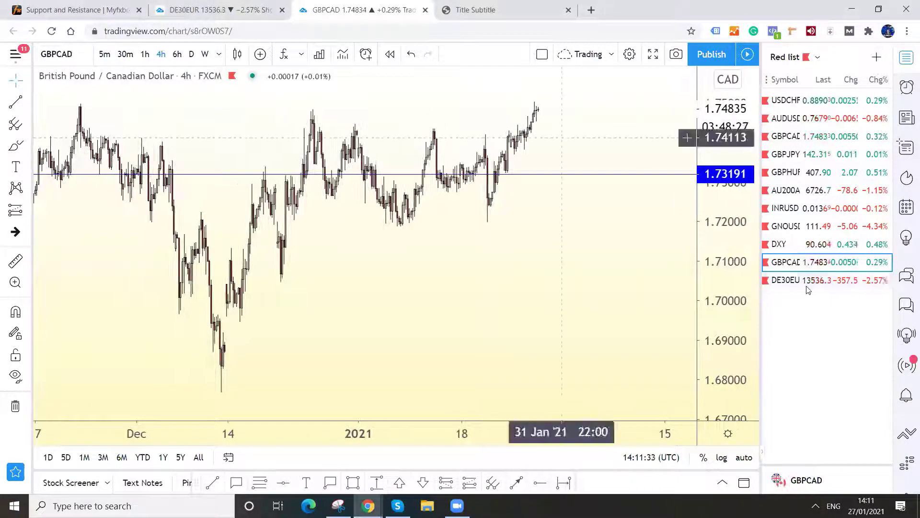
click(791, 280)
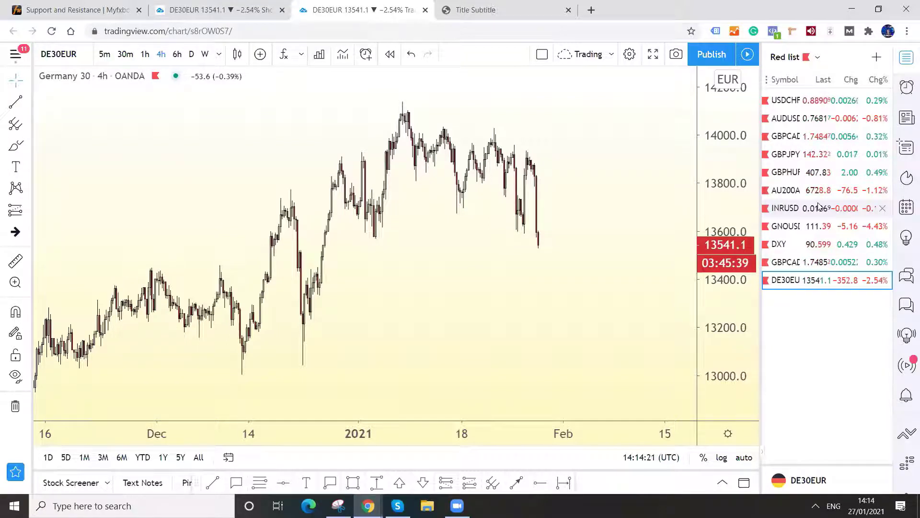
Load GBPCAD and zoom out to frame both rectangle patterns with targets 1.82093 and 1.77814
click(858, 136)
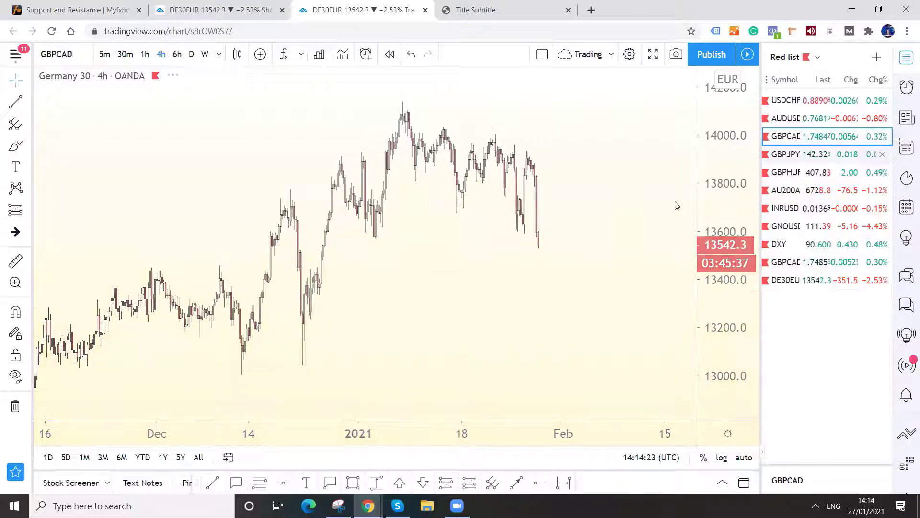
scroll(642, 308, down, 3)
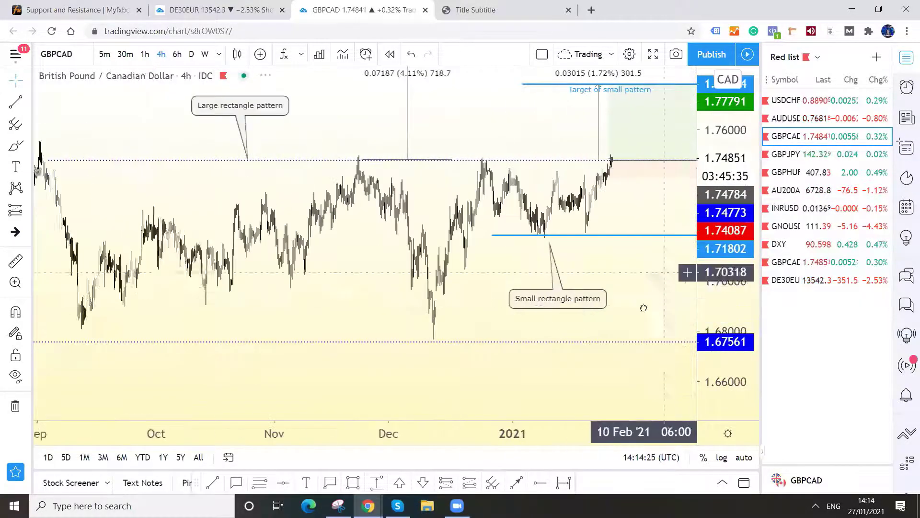
scroll(608, 310, down, 5)
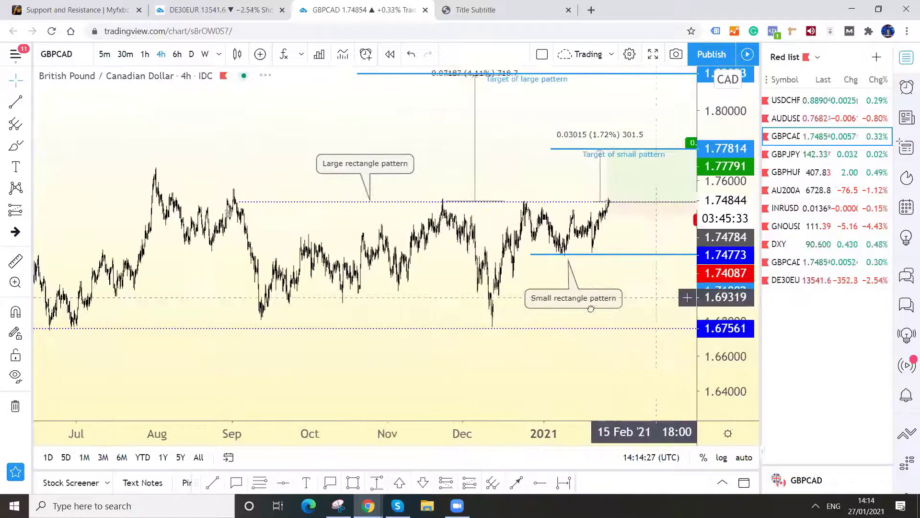
scroll(523, 286, down, 3)
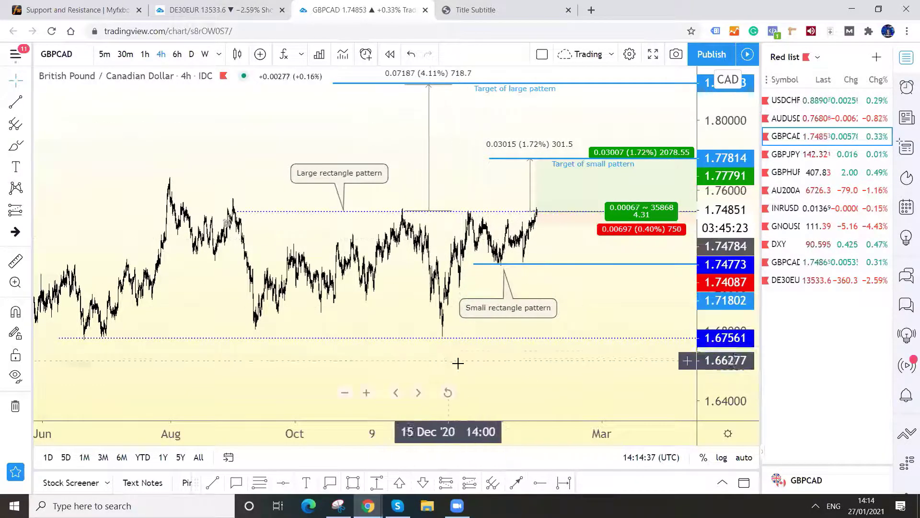
drag(552, 277, 496, 299)
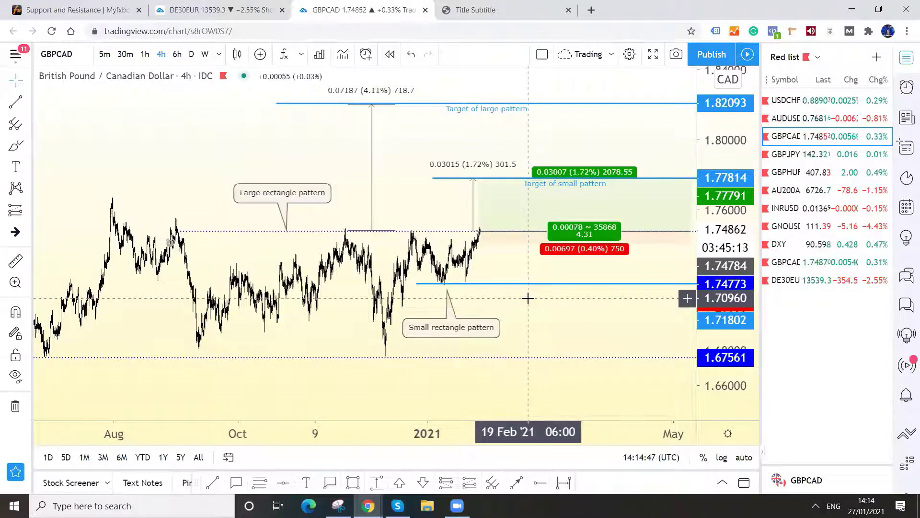
Put GBPCAD on the 6h timeframe and re-fit the price range around the drawings
click(191, 54)
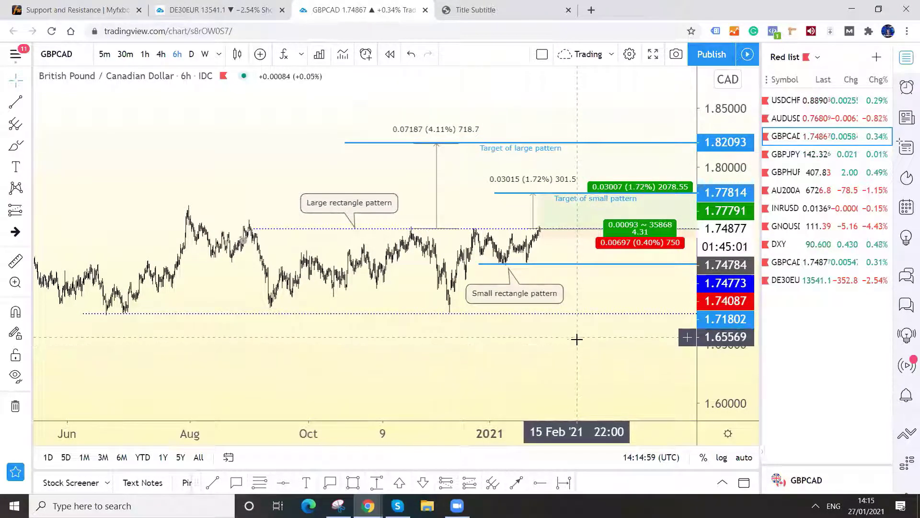
drag(564, 353, 544, 362)
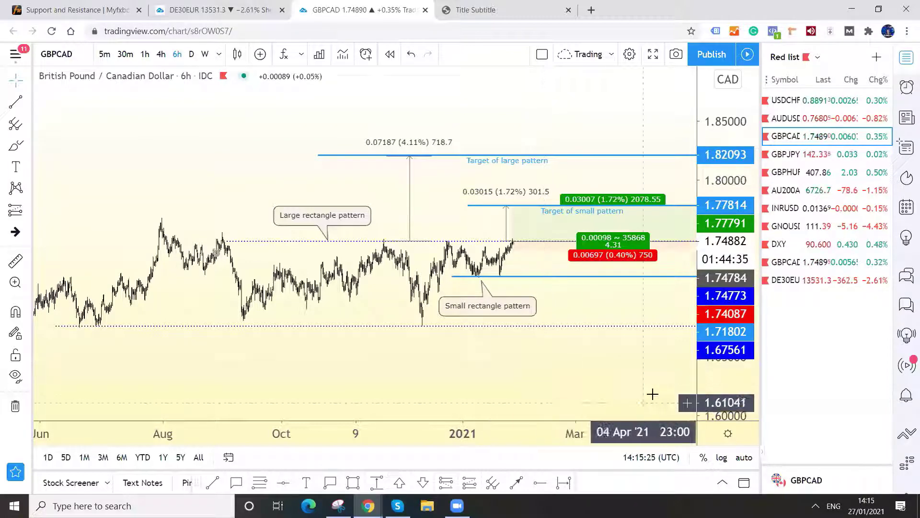
mouse_move(716, 397)
mouse_down()
mouse_move(716, 386)
mouse_move(699, 400)
mouse_up()
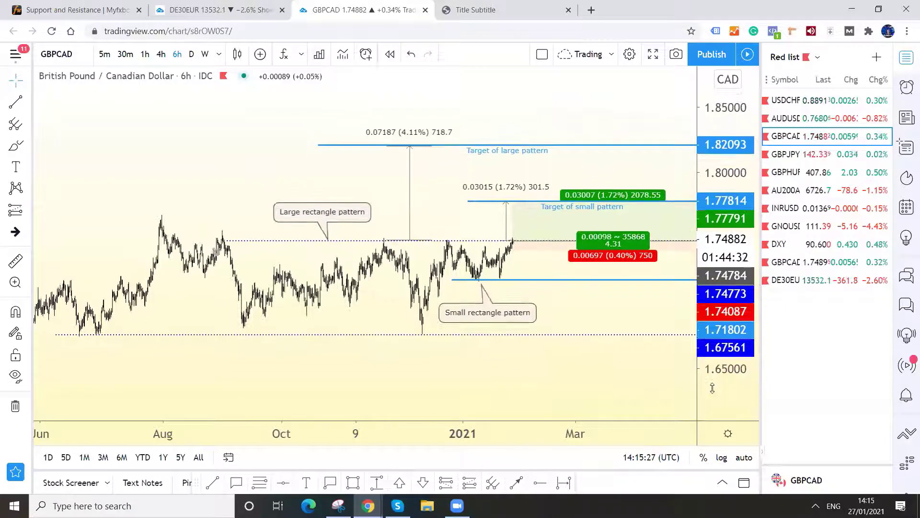
drag(616, 378, 609, 381)
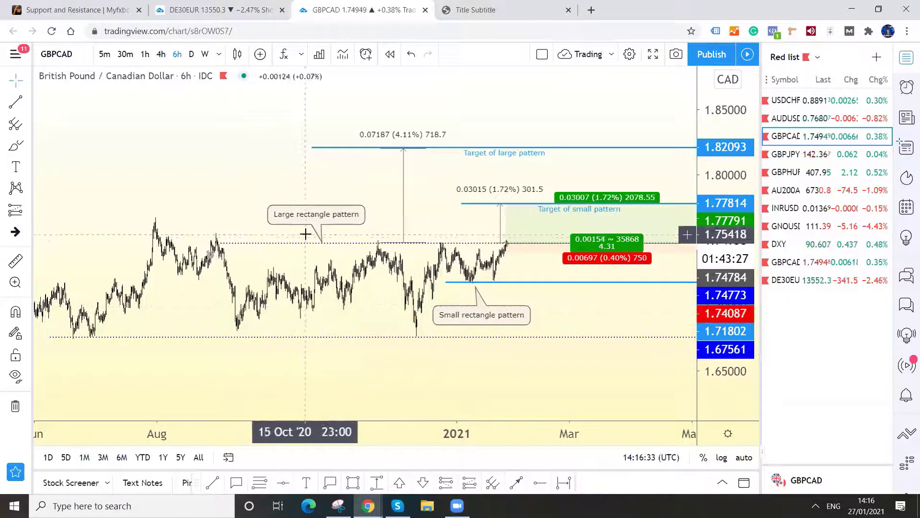
scroll(473, 269, down, 2)
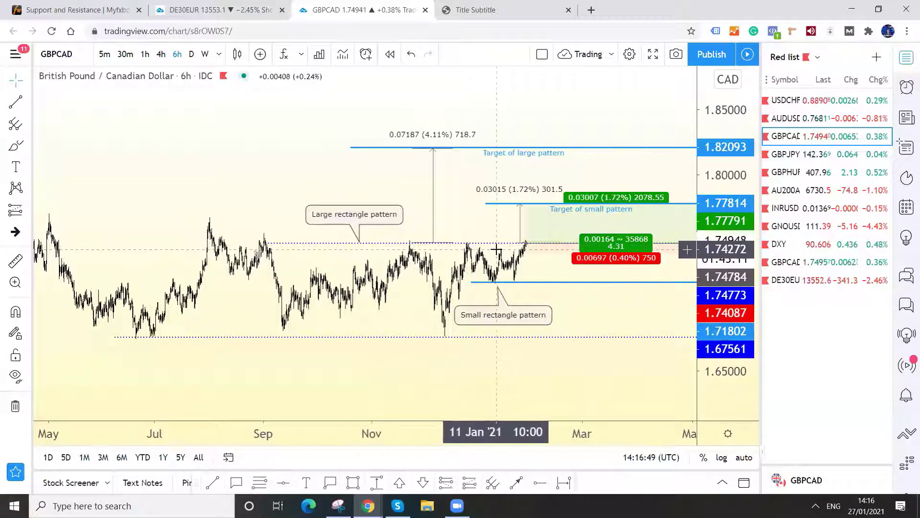
scroll(493, 246, up, 1)
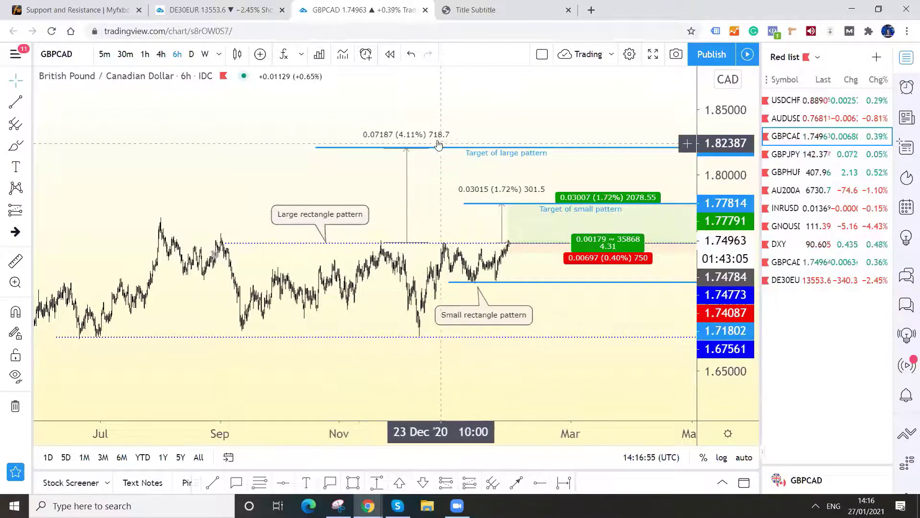
scroll(718, 293, up, 2)
scroll(559, 303, up, 3)
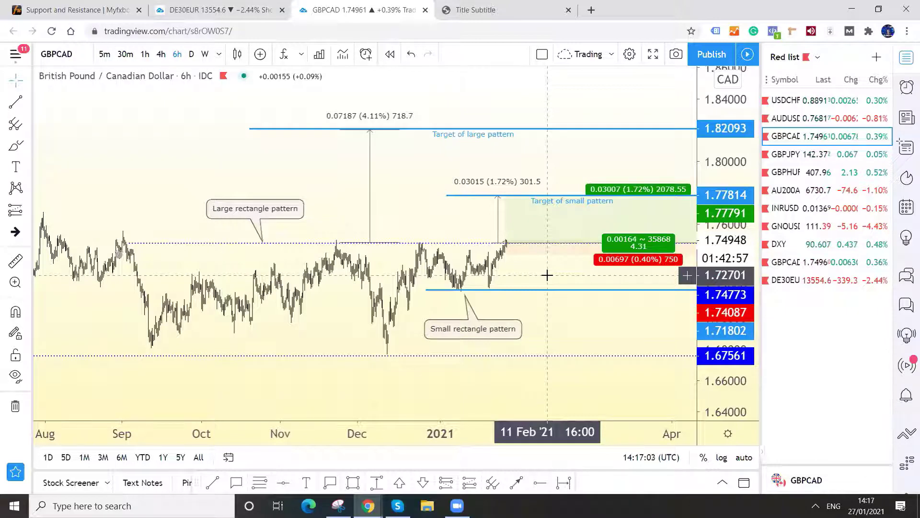
scroll(536, 275, up, 3)
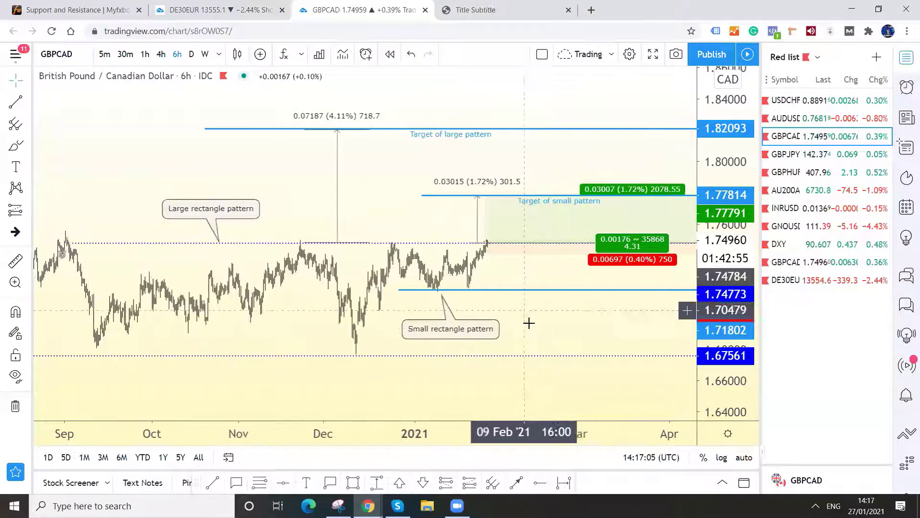
drag(591, 294, 585, 277)
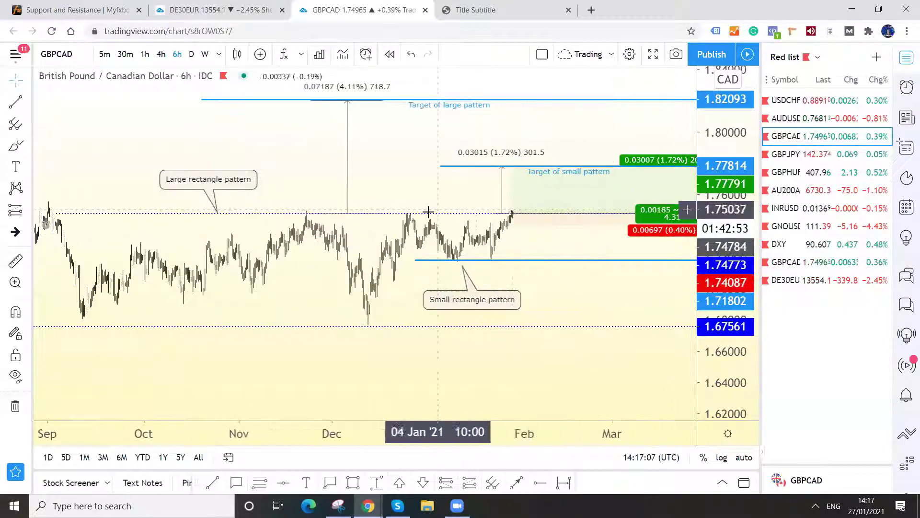
drag(724, 266, 724, 178)
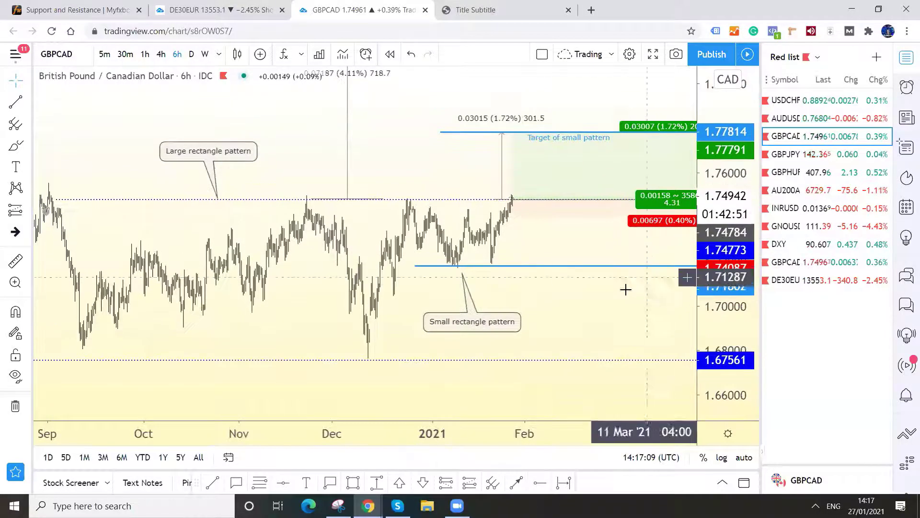
scroll(633, 290, up, 2)
mouse_move(515, 307)
mouse_down()
mouse_move(549, 289)
mouse_move(507, 297)
mouse_up()
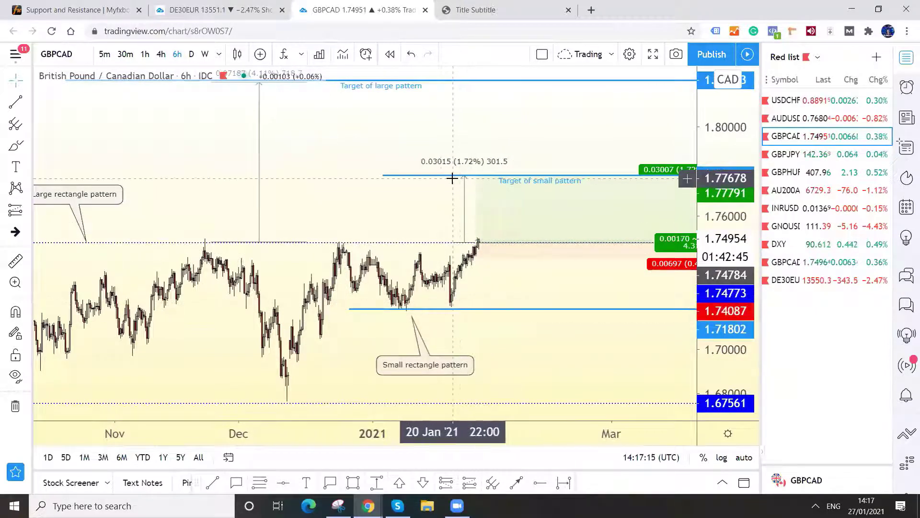
drag(417, 205, 396, 230)
scroll(396, 230, down, 1)
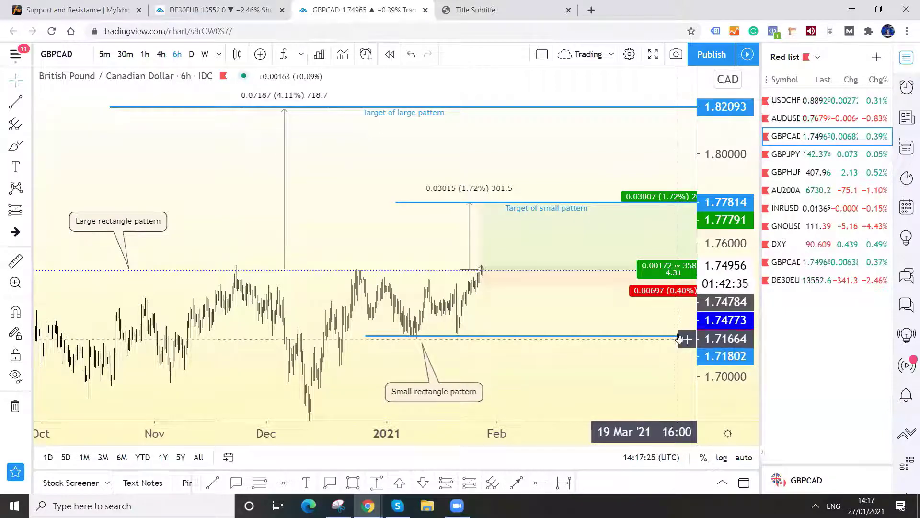
scroll(485, 319, right, 2)
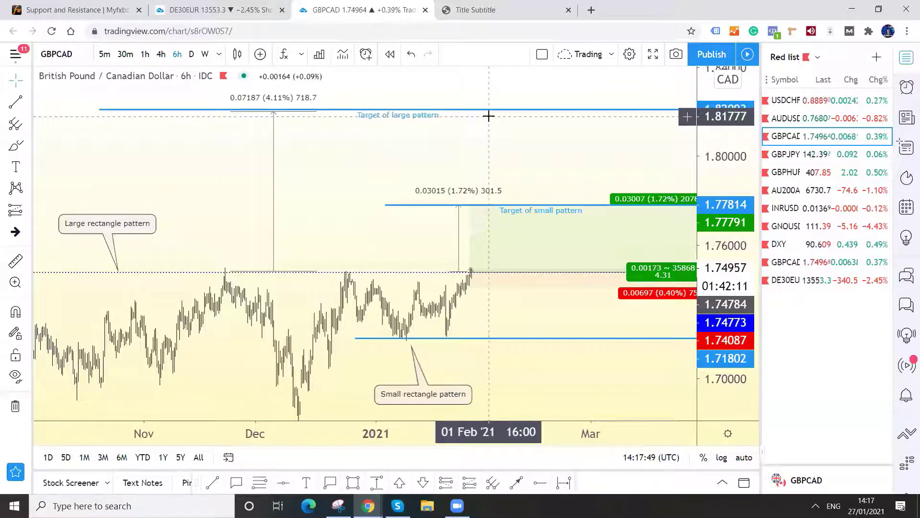
drag(714, 287, 713, 278)
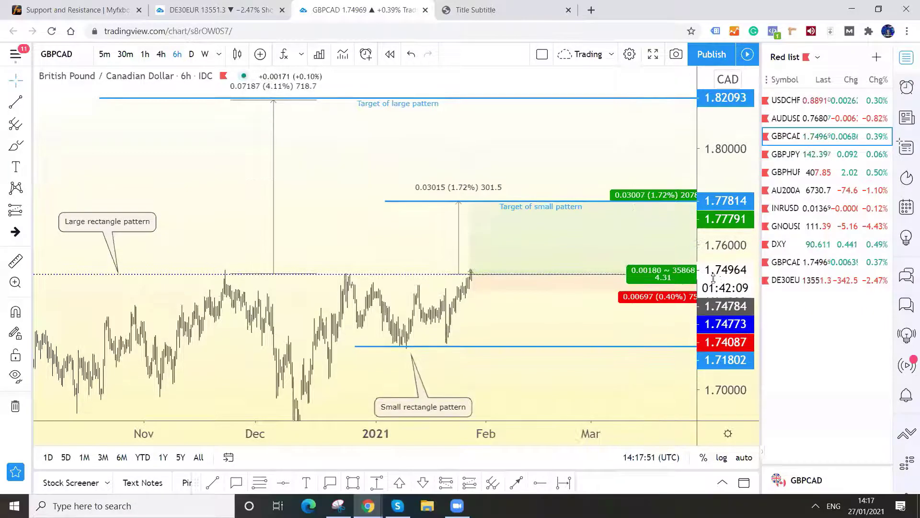
scroll(443, 322, up, 2)
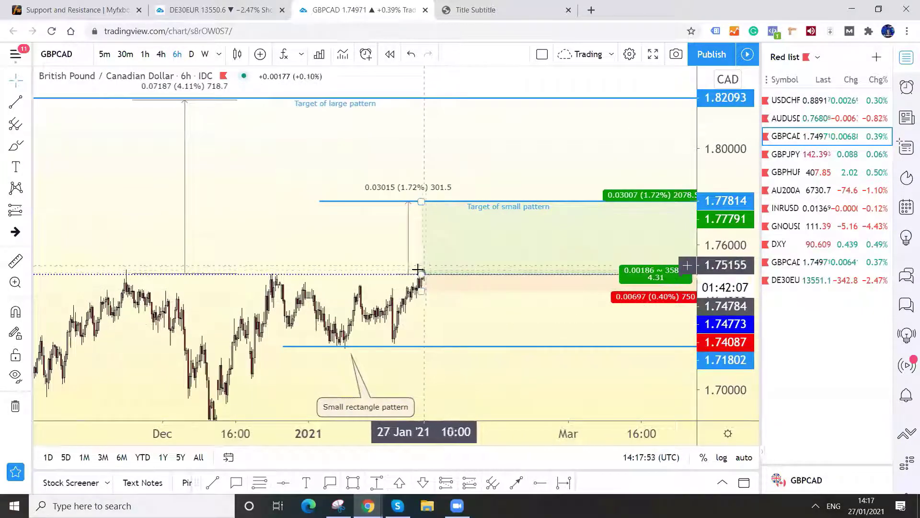
drag(445, 312, 453, 302)
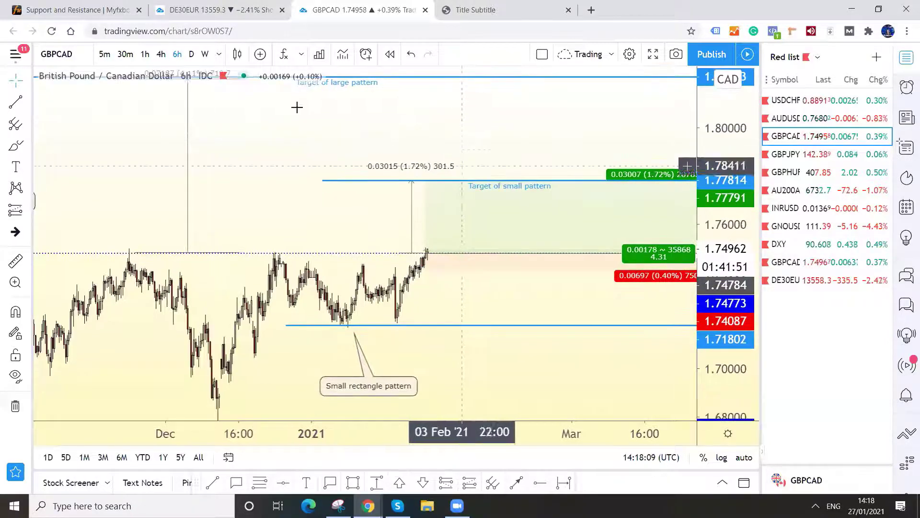
Step GBPCAD from 4h to 1h and frame the latest candles with the long position's labels
click(159, 54)
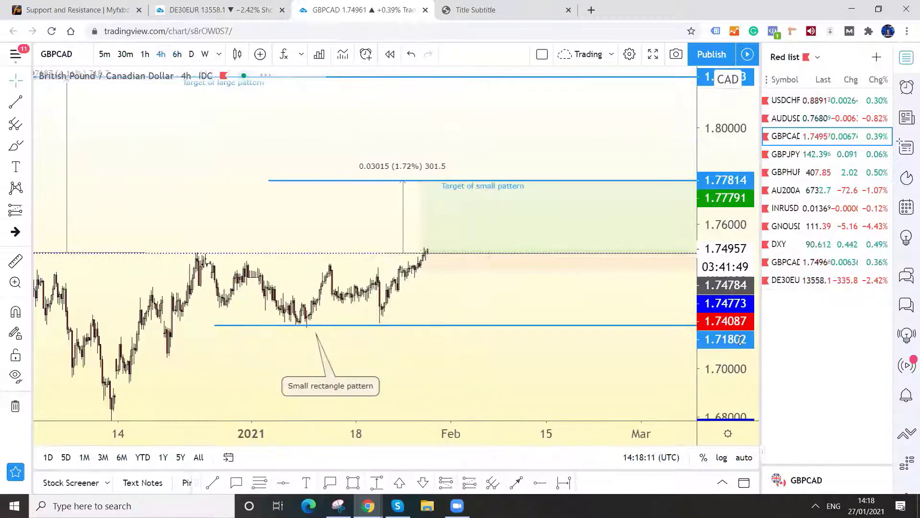
click(144, 54)
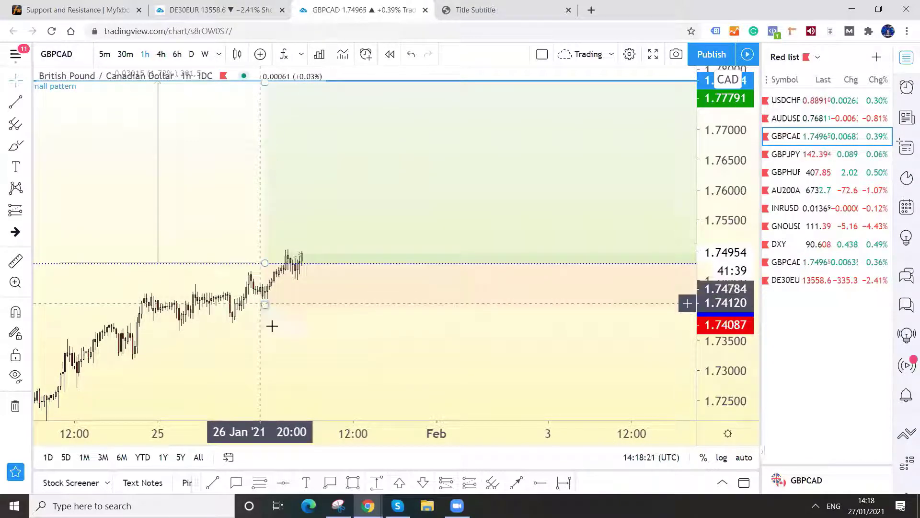
drag(272, 326, 222, 380)
scroll(264, 335, down, 1)
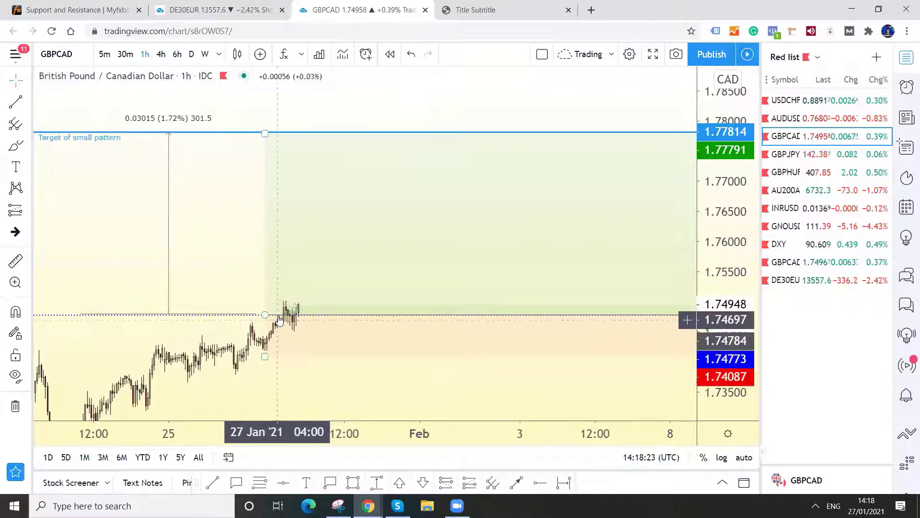
scroll(257, 359, down, 5)
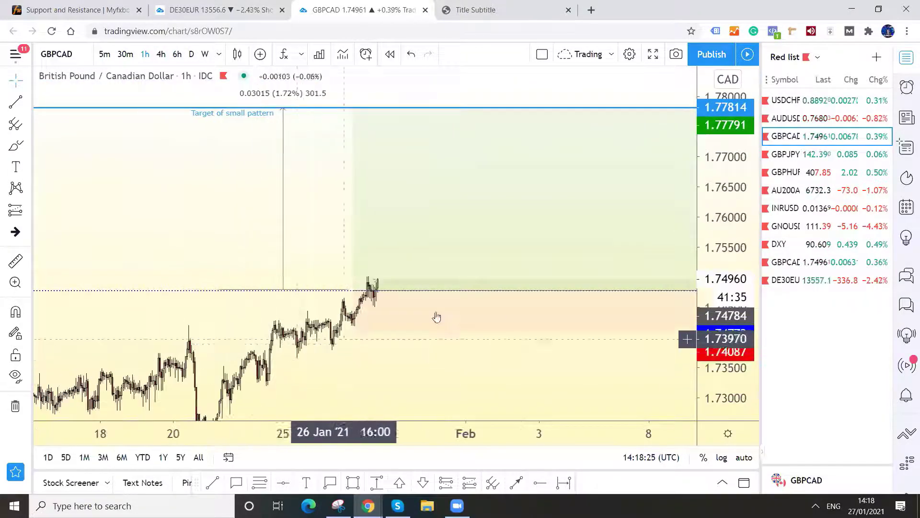
drag(587, 314, 228, 322)
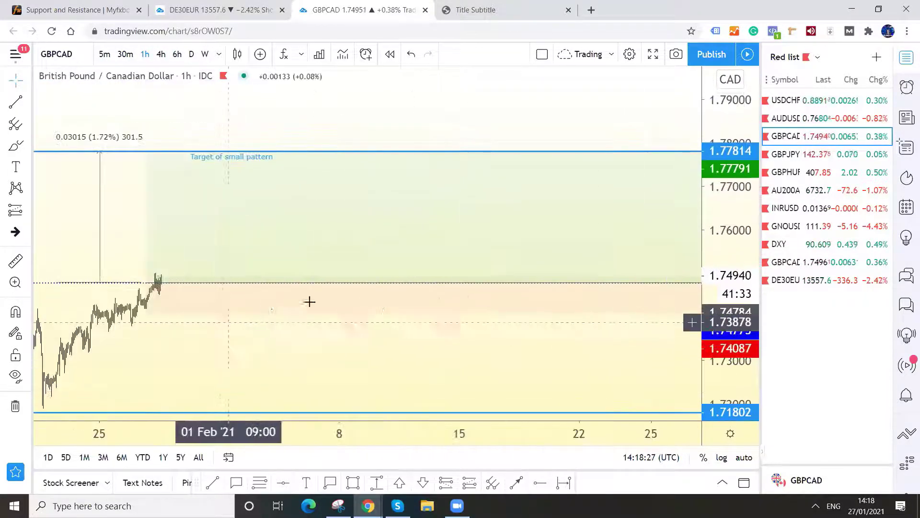
scroll(601, 355, down, 3)
drag(602, 355, 360, 343)
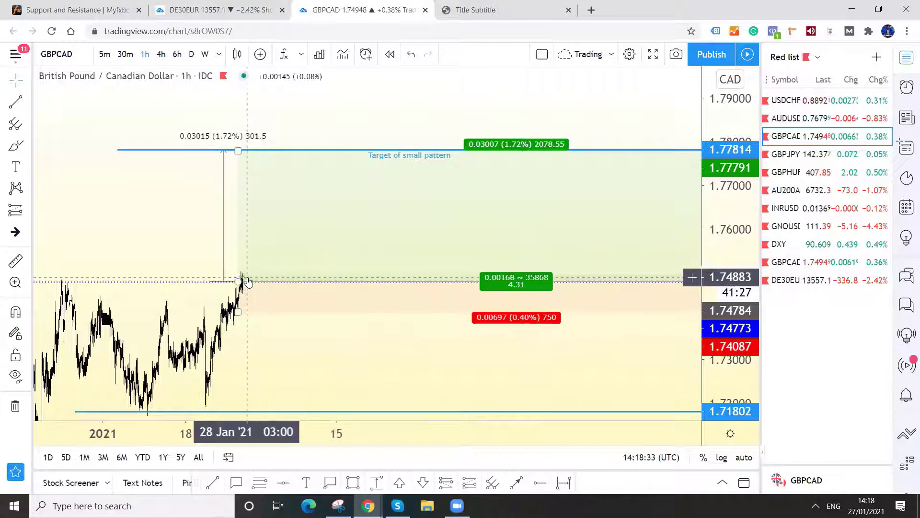
Lower the long position's profit target to 1.77032 on the 1-hour GBPCAD chart
click(238, 151)
drag(237, 157, 241, 183)
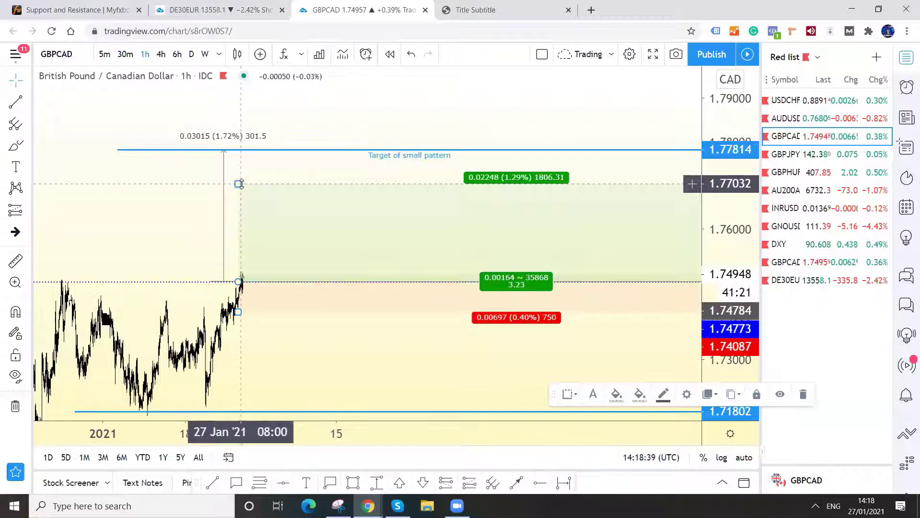
drag(164, 238, 227, 230)
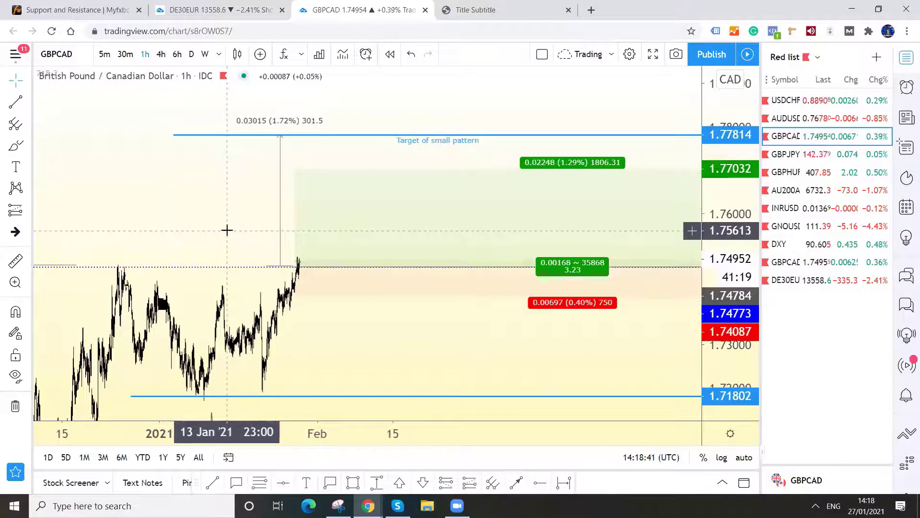
drag(261, 335, 358, 333)
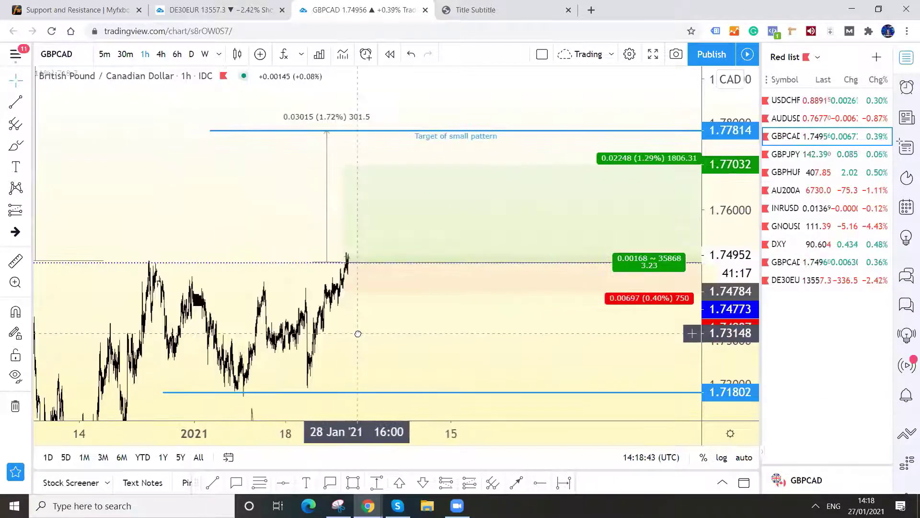
scroll(358, 332, up, 1)
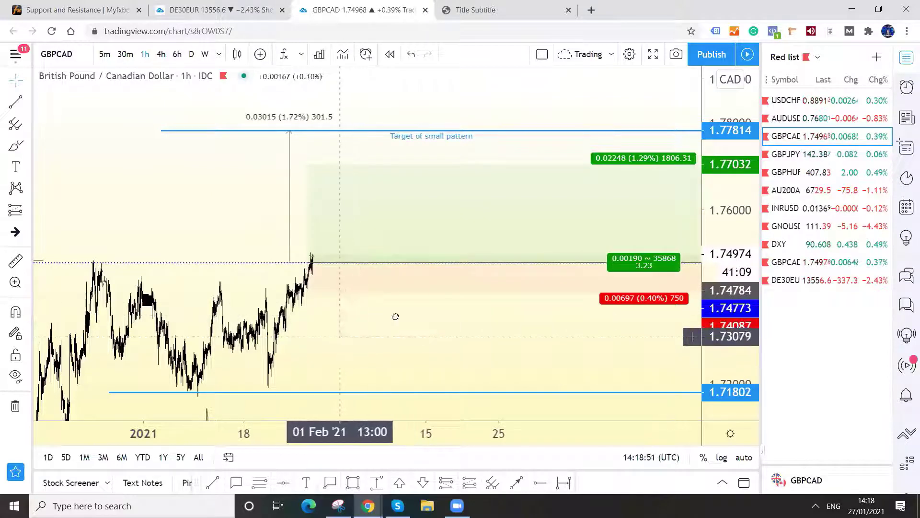
drag(335, 311, 468, 298)
scroll(468, 299, up, 2)
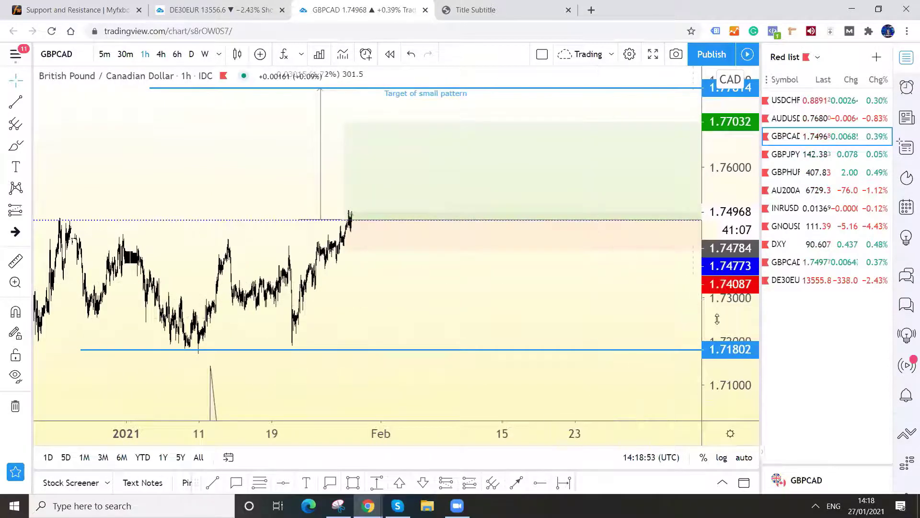
scroll(728, 288, up, 2)
Raise the long position's stop-loss up close beneath the entry price
scroll(303, 277, up, 2)
drag(304, 277, 499, 308)
scroll(405, 273, up, 2)
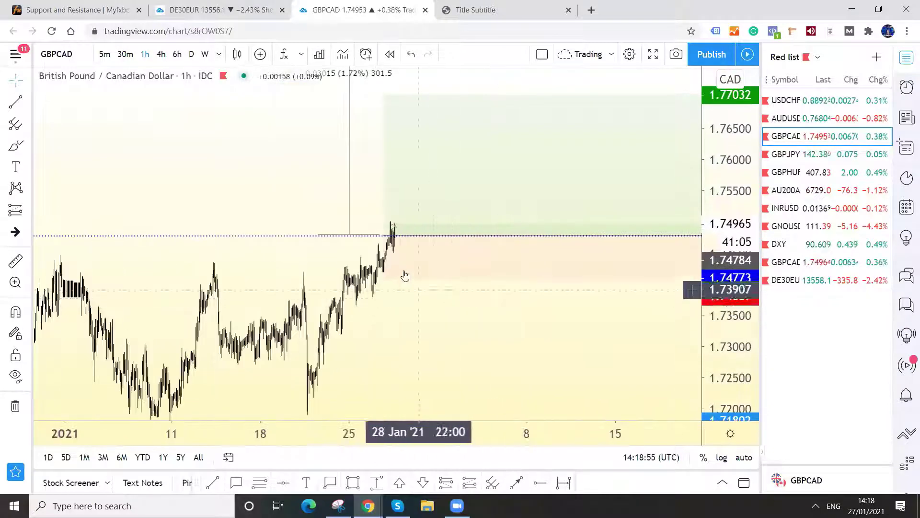
drag(394, 334, 550, 316)
scroll(538, 327, up, 3)
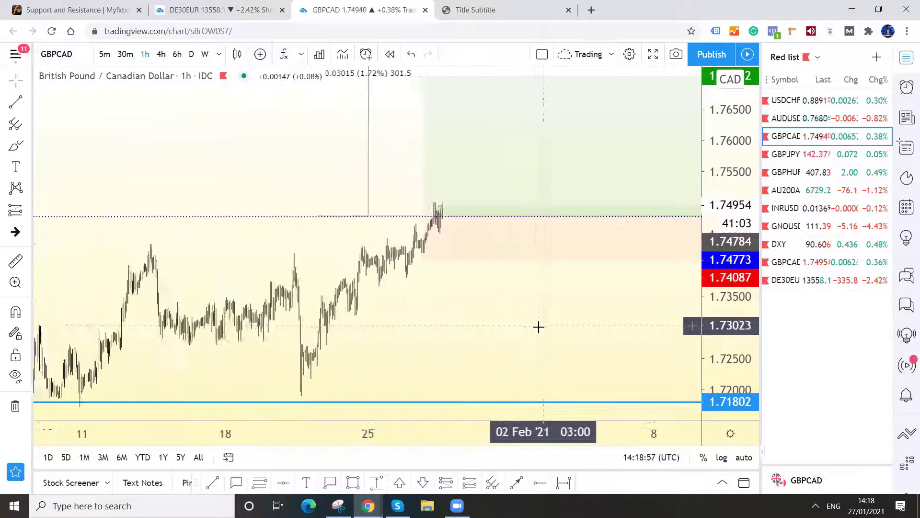
drag(386, 323, 330, 254)
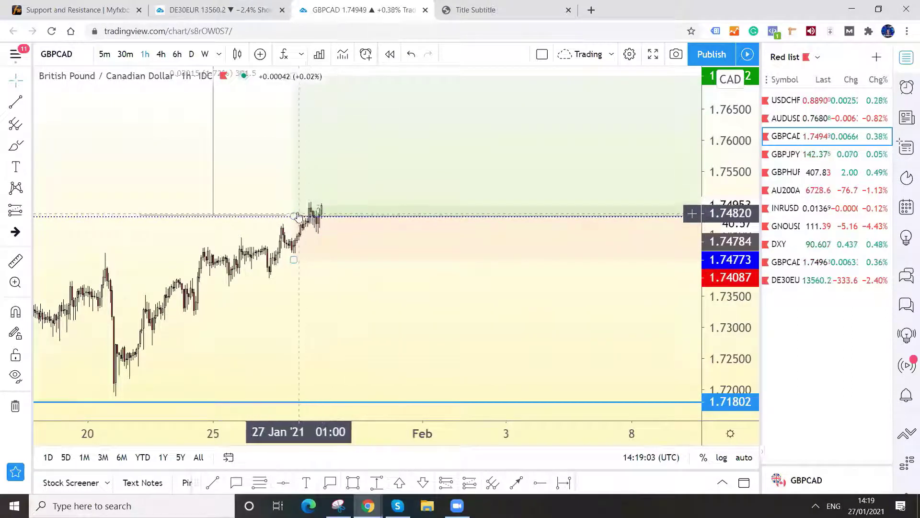
drag(335, 298, 333, 322)
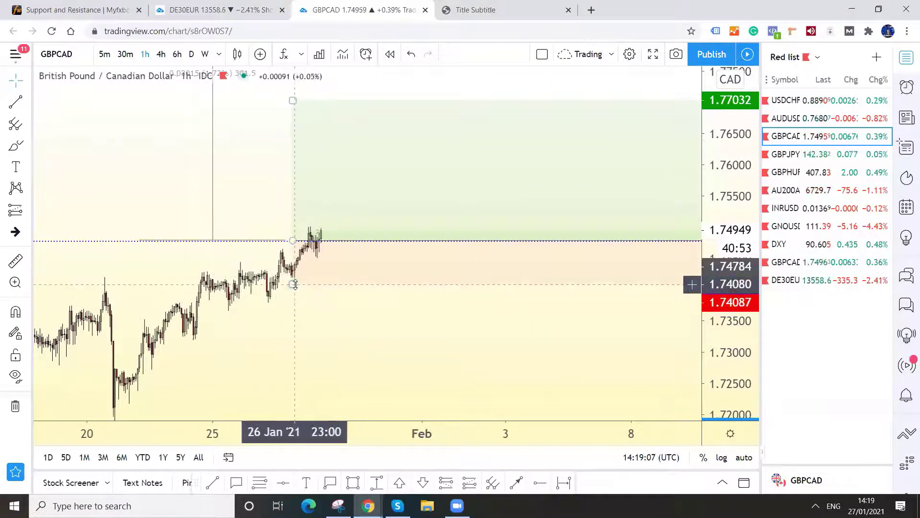
mouse_move(294, 285)
mouse_down()
mouse_move(306, 266)
mouse_move(297, 257)
mouse_up()
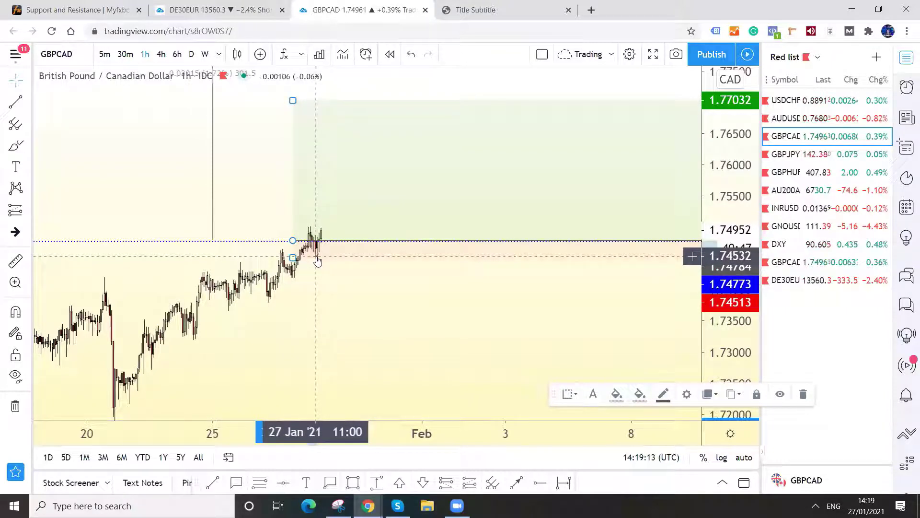
drag(317, 260, 284, 303)
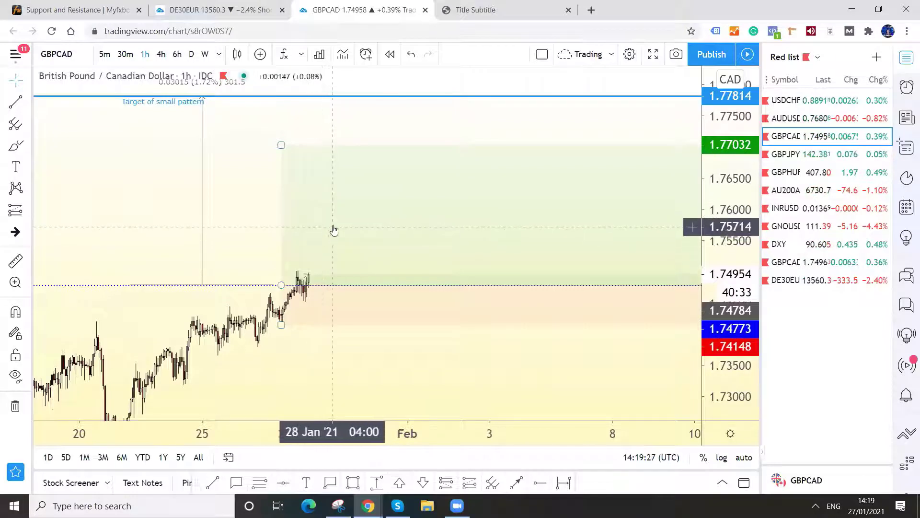
Raise the long position's stop-loss to 1.74429, just below the entry
drag(281, 324, 282, 300)
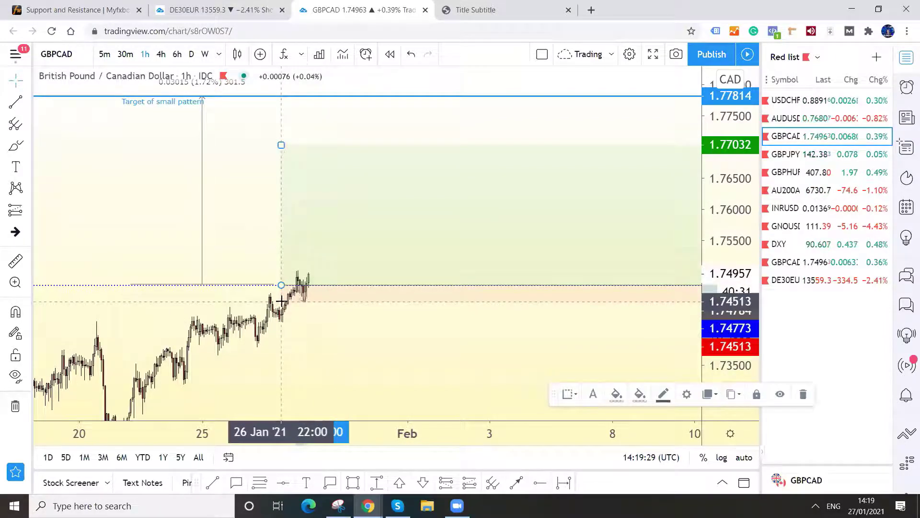
click(310, 318)
scroll(428, 307, down, 3)
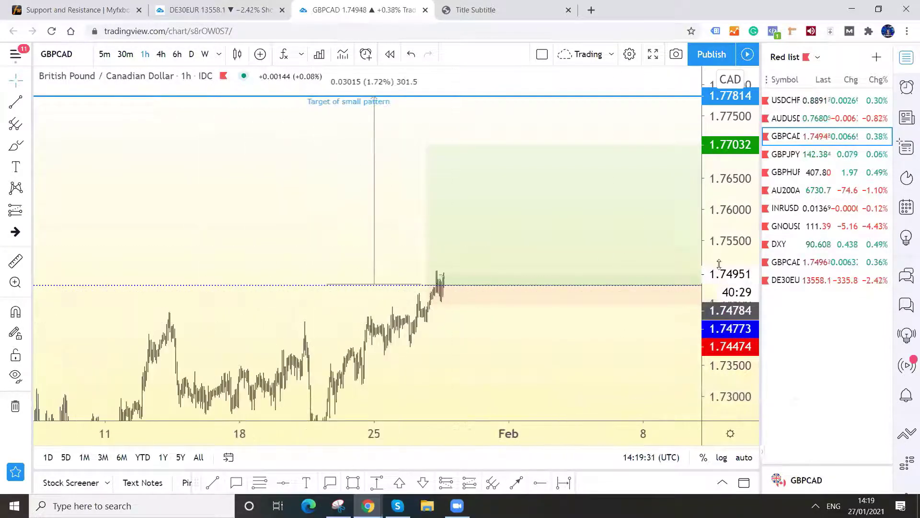
drag(722, 325, 701, 349)
scroll(591, 339, down, 3)
mouse_move(591, 338)
mouse_down()
mouse_move(308, 294)
mouse_move(255, 323)
mouse_move(409, 312)
mouse_up()
click(336, 311)
Pull the take-profit up to the Target of small pattern line at 1.77814
scroll(254, 323, down, 2)
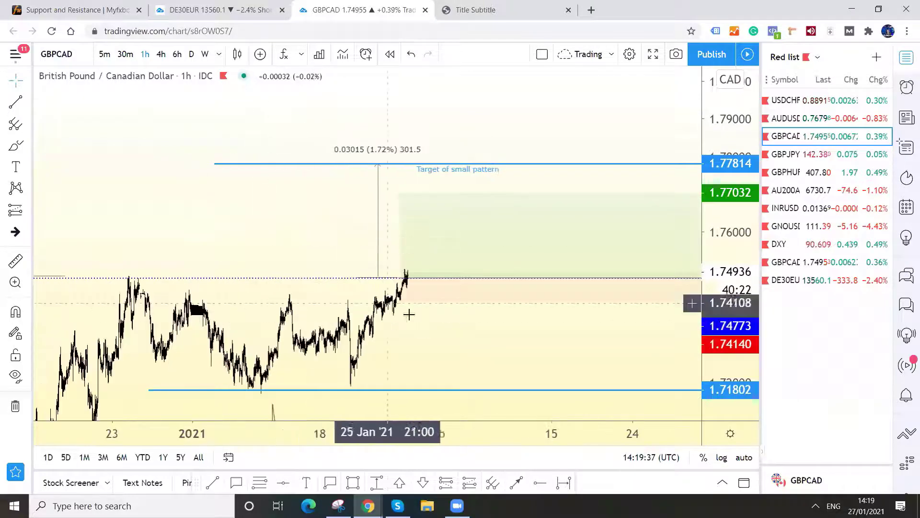
mouse_move(399, 197)
mouse_down()
mouse_move(384, 167)
mouse_move(143, 180)
mouse_up()
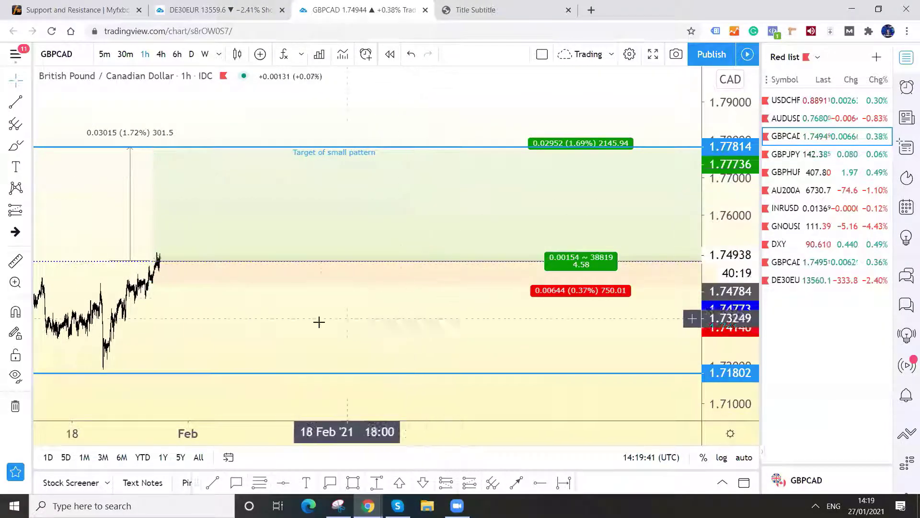
drag(318, 320, 399, 333)
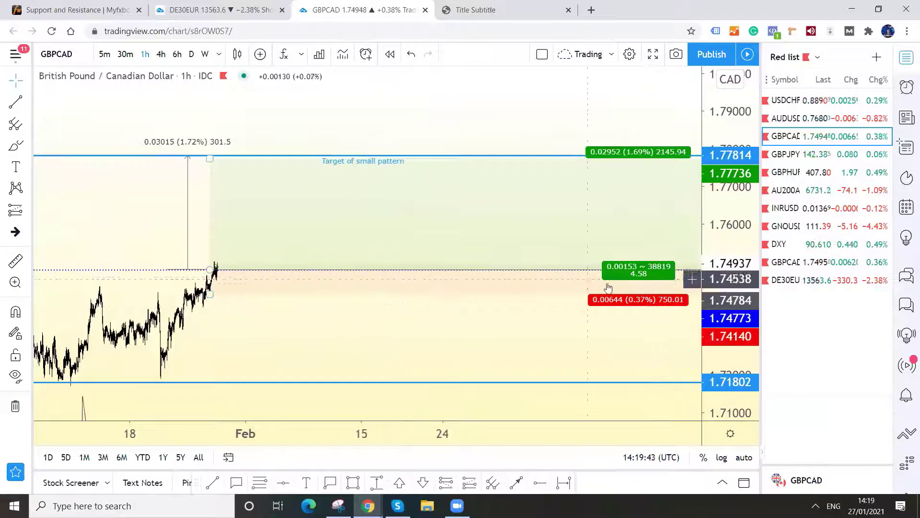
drag(555, 300, 559, 290)
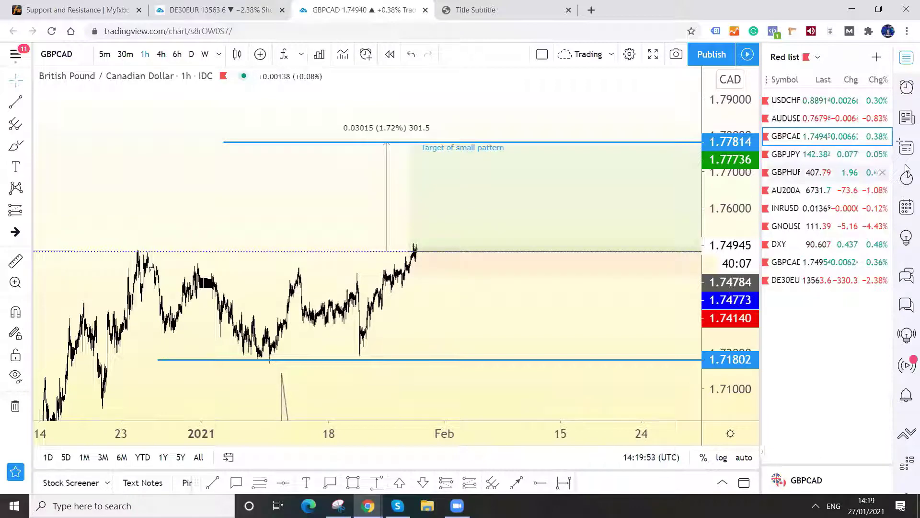
drag(729, 291, 730, 331)
scroll(515, 338, up, 5)
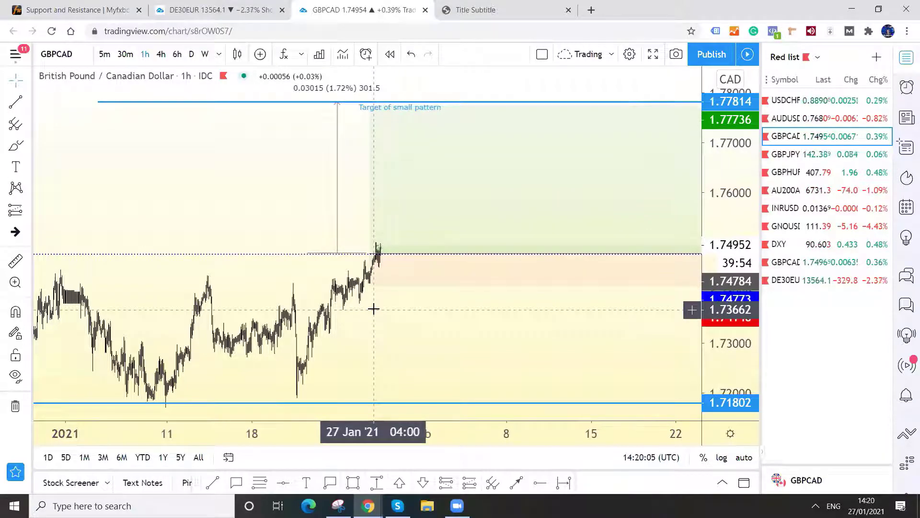
Lower the take-profit to 1.76512, just below the small-pattern target line
click(368, 285)
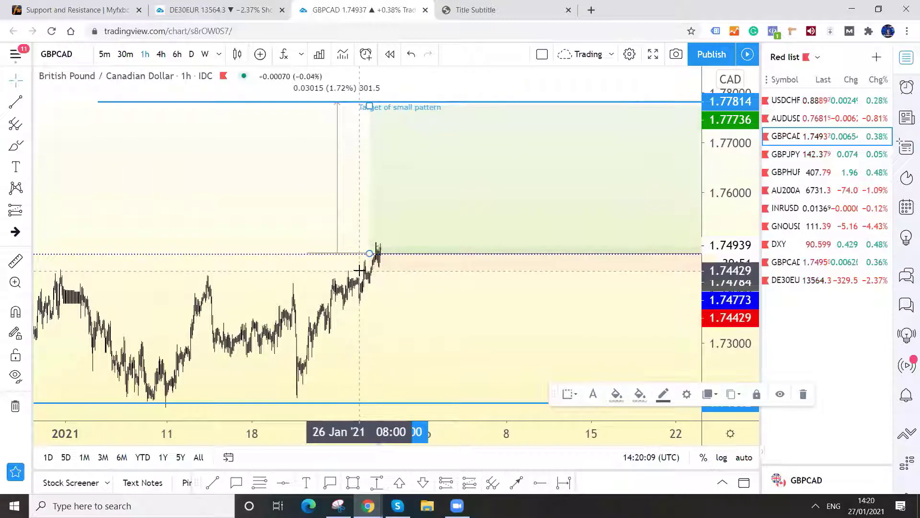
drag(404, 294, 199, 291)
scroll(511, 320, down, 3)
mouse_move(511, 320)
mouse_down()
mouse_move(263, 312)
mouse_move(253, 236)
mouse_up()
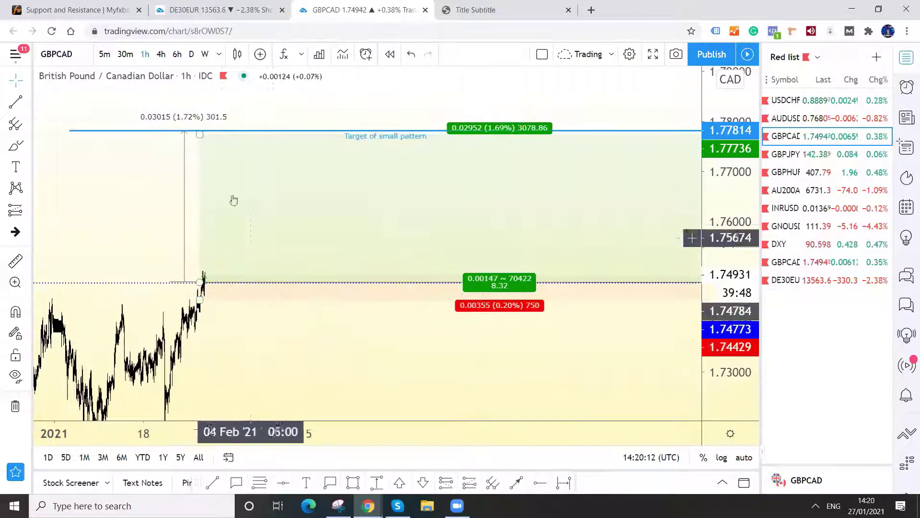
click(200, 135)
drag(200, 135, 234, 197)
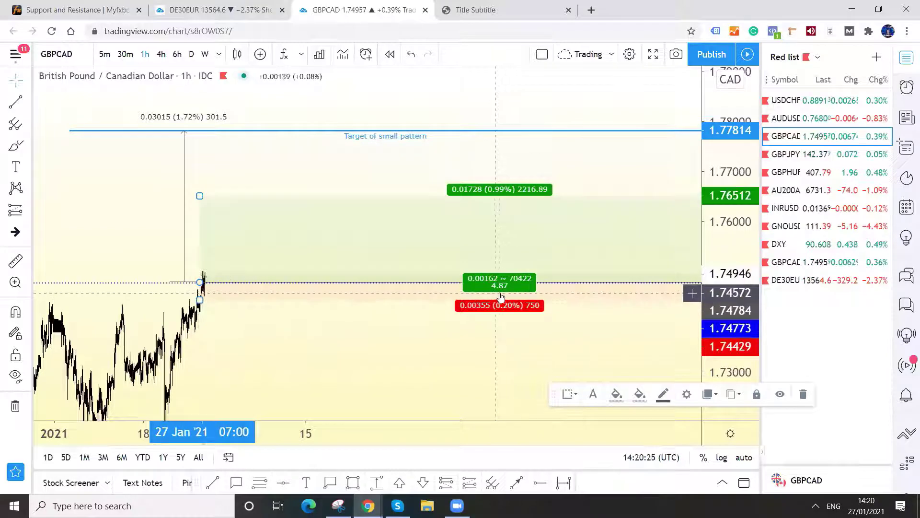
click(472, 355)
drag(473, 356, 493, 349)
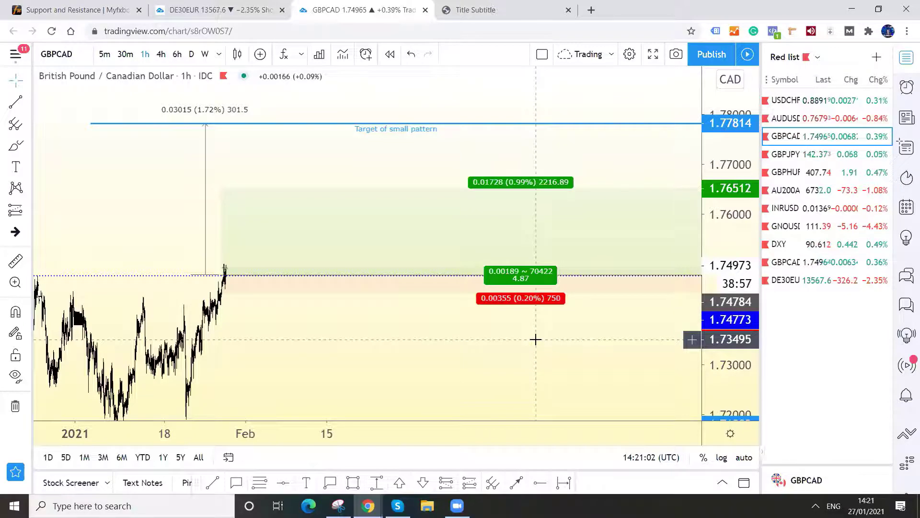
Zoom out the GBPCAD 1-hour chart so both blue levels are visible
scroll(458, 317, down, 1)
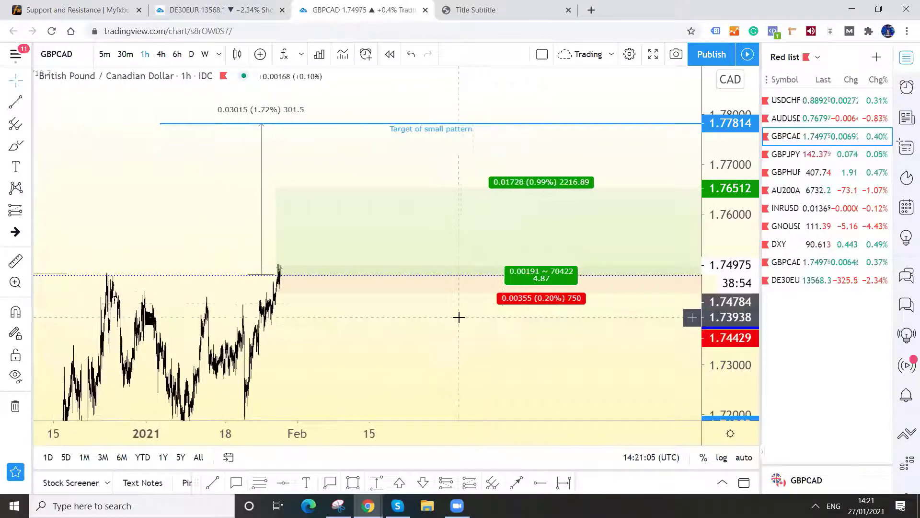
scroll(705, 339, down, 1)
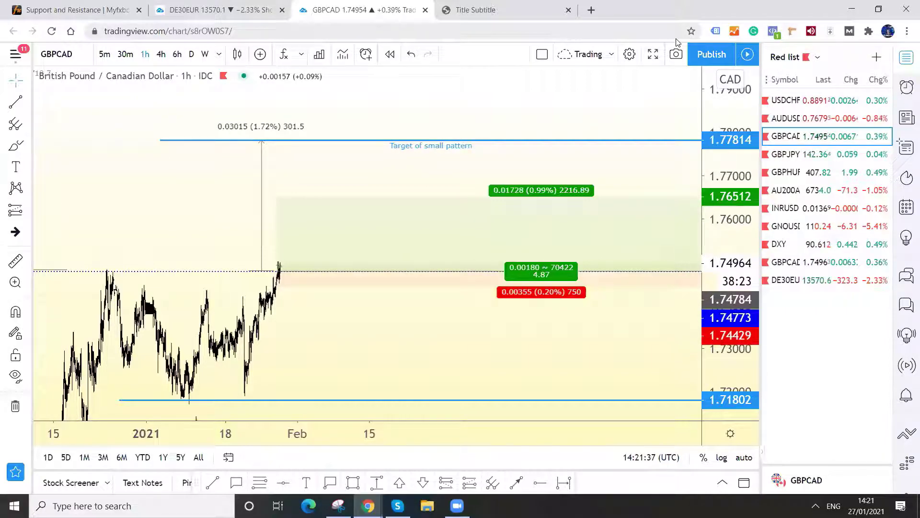
Switch to the Danske Bank PDF tab, then load londiniumfx.com in a new tab
click(460, 10)
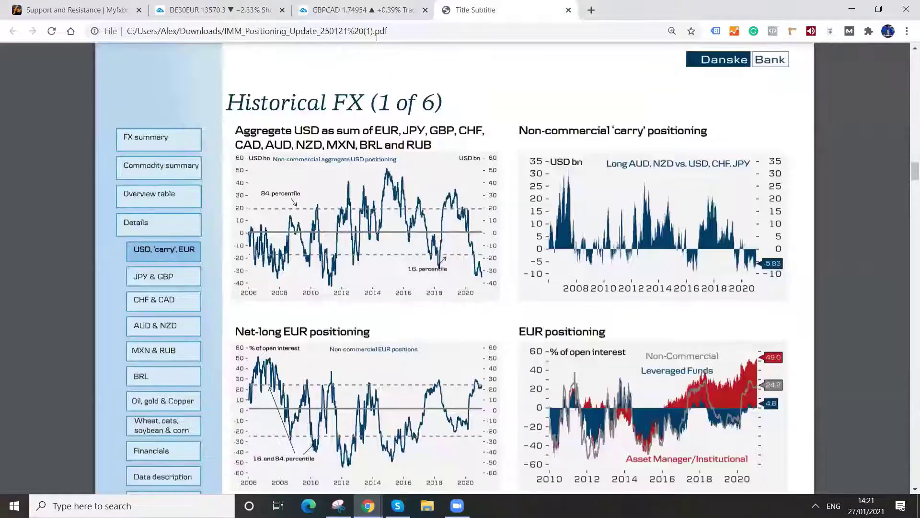
click(590, 10)
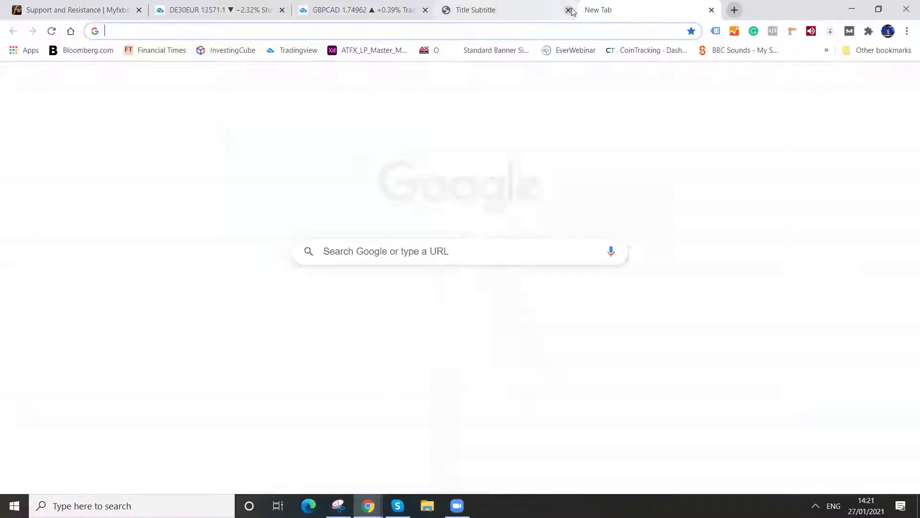
text(londiniumfx.com)
key(Return)
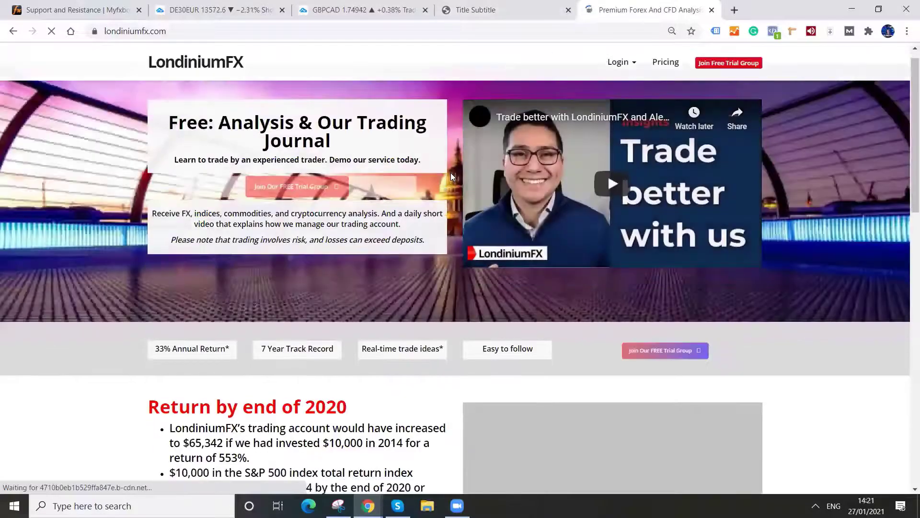
Scroll through the LondiniumFX homepage and its Return by end of 2020 chart
scroll(450, 173, down, 5)
scroll(488, 197, down, 3)
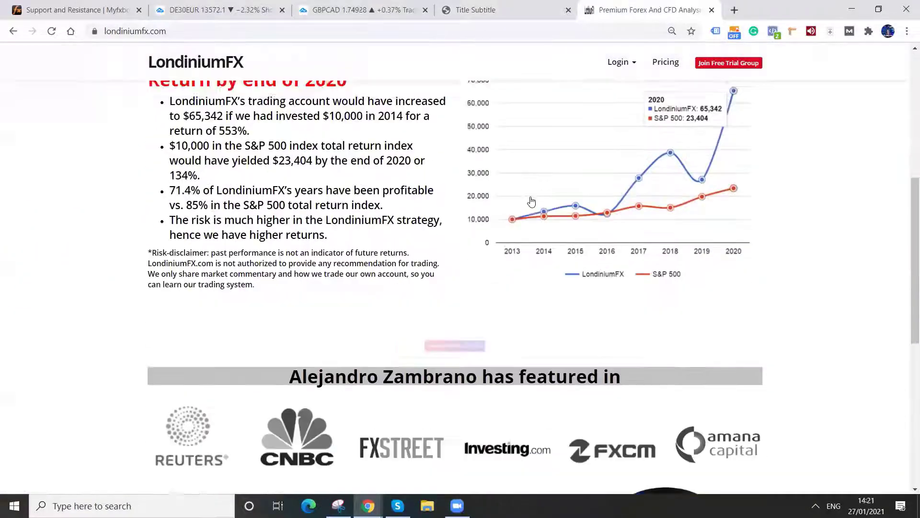
scroll(543, 266, up, 1)
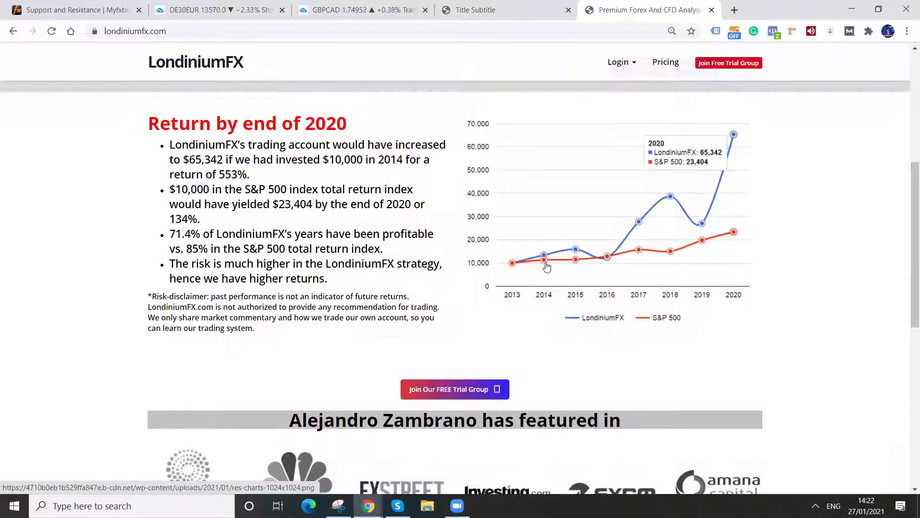
scroll(544, 276, up, 1)
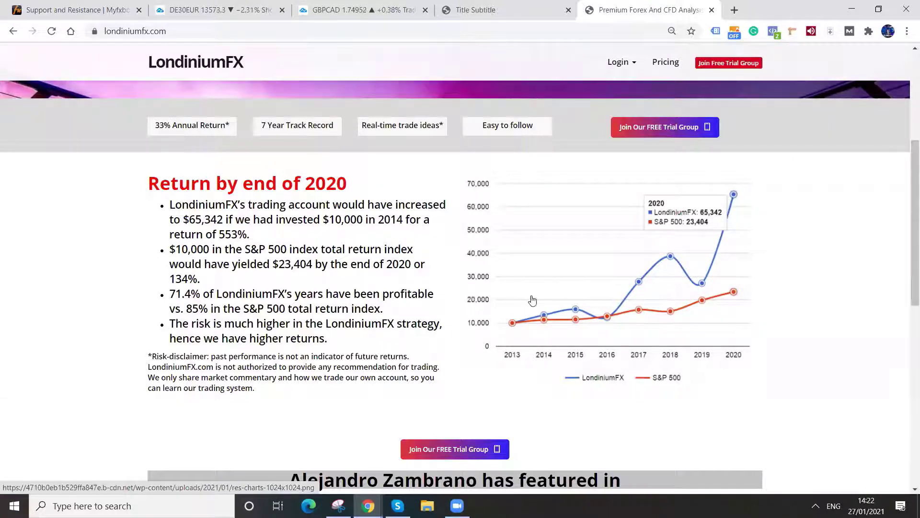
scroll(762, 259, up, 1)
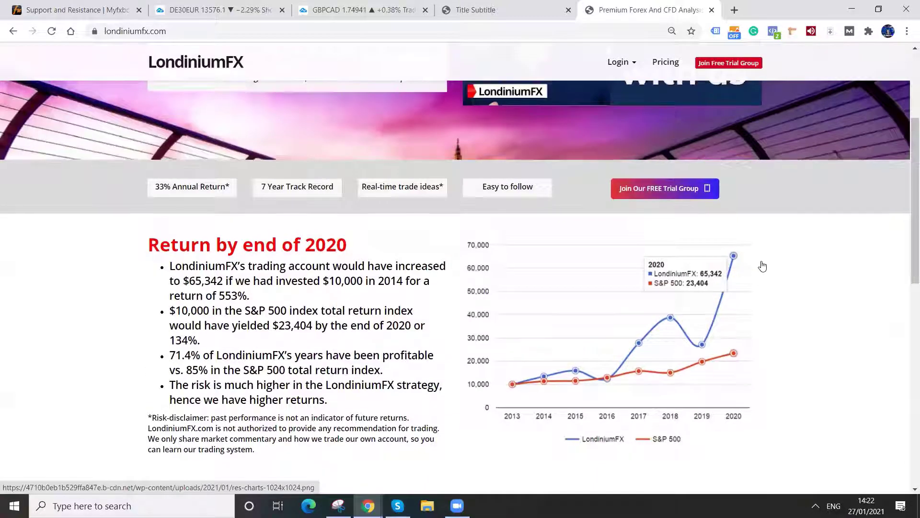
scroll(762, 264, up, 3)
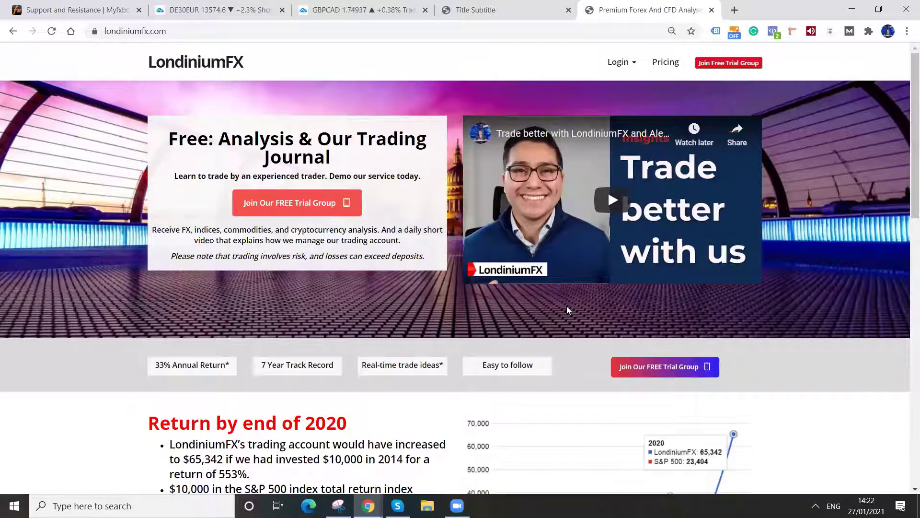
scroll(564, 313, down, 3)
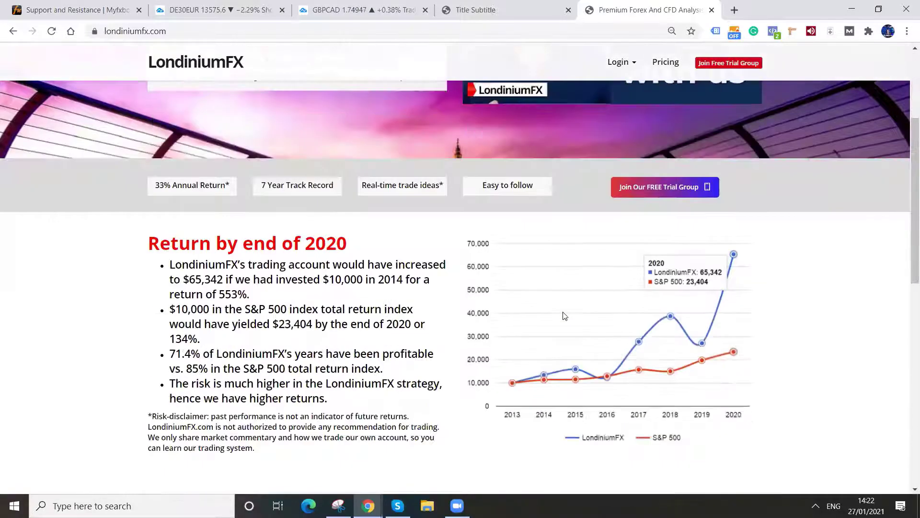
scroll(563, 315, up, 3)
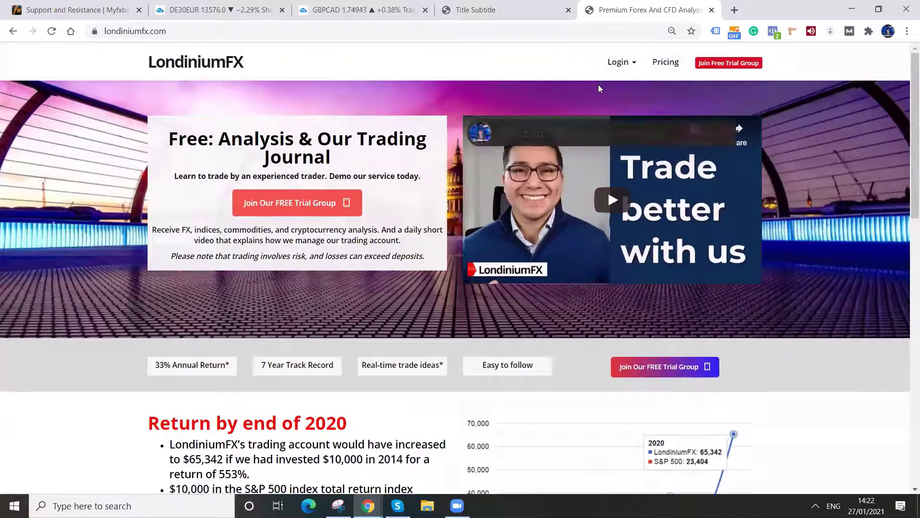
Open investingcube.com in a new tab and shrink the page to 90%
click(734, 9)
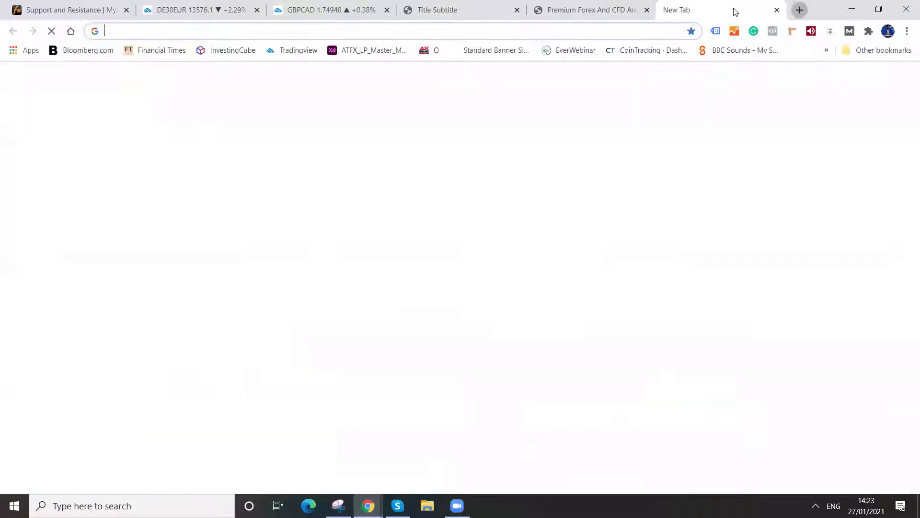
text(investingcube.com)
key(Return)
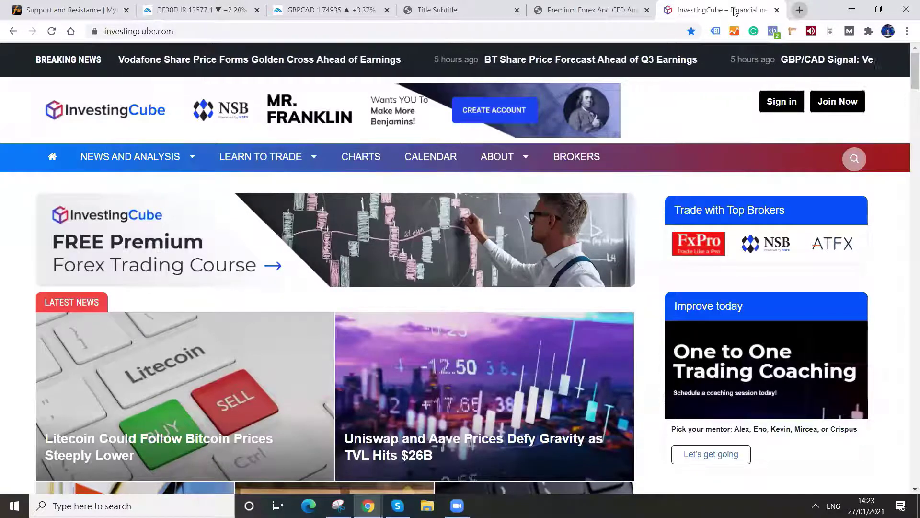
scroll(642, 158, down, 1)
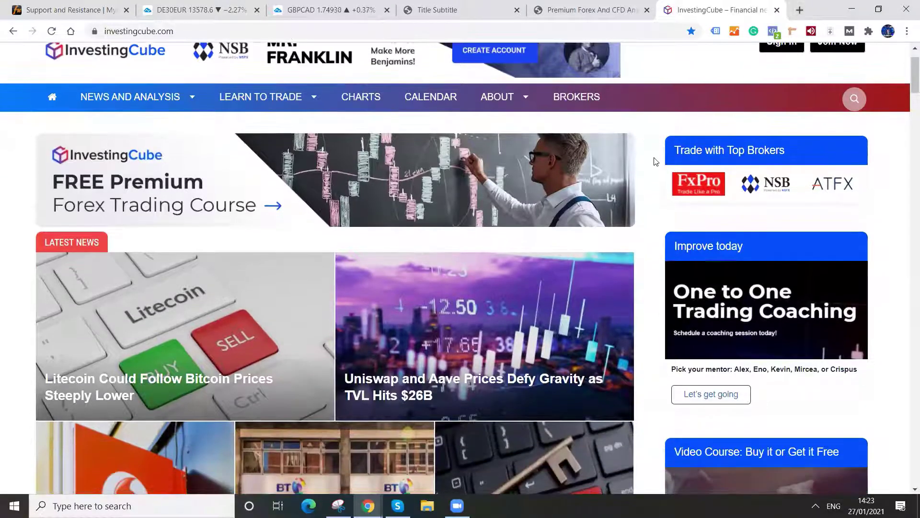
key(ctrl+minus)
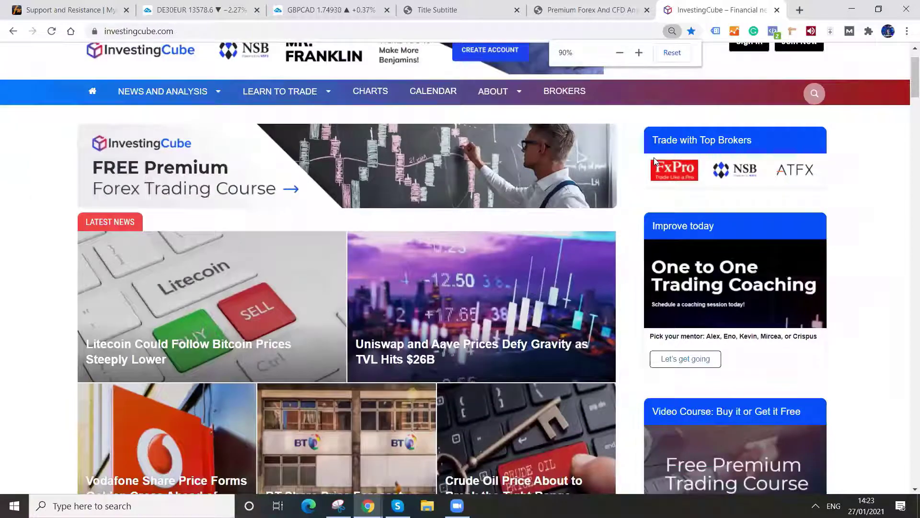
Scroll through InvestingCube's latest news and coaching offers
scroll(599, 248, down, 3)
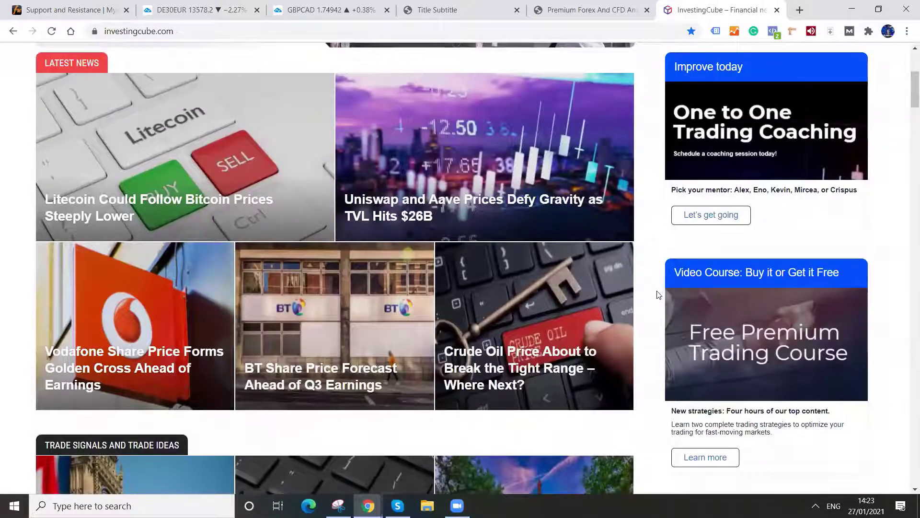
scroll(659, 295, up, 3)
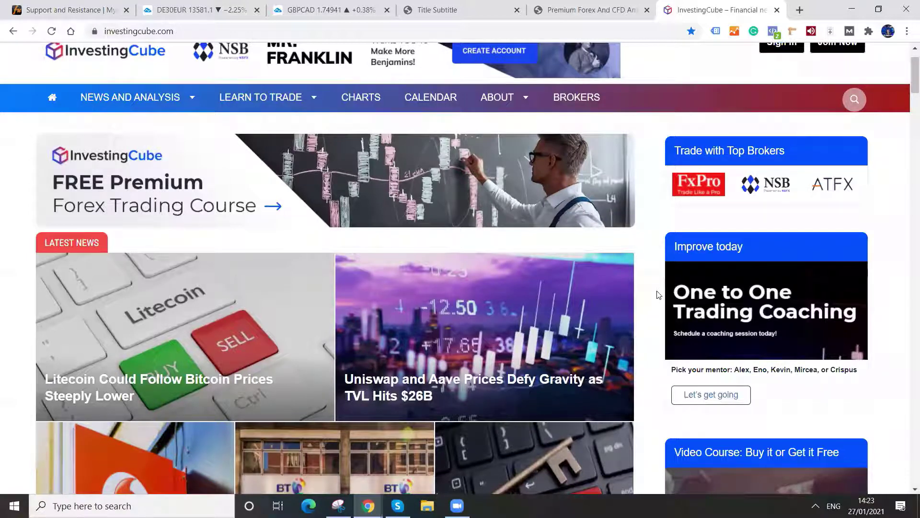
scroll(699, 341, up, 2)
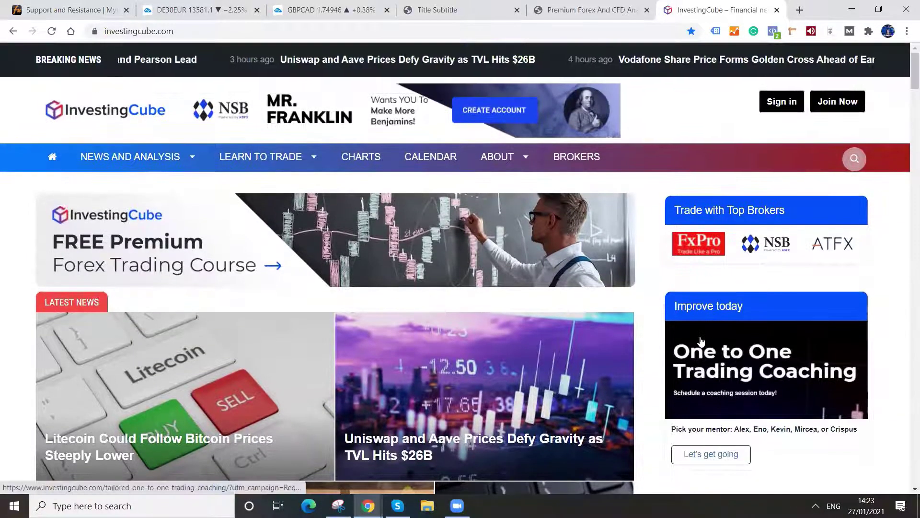
scroll(529, 327, down, 1)
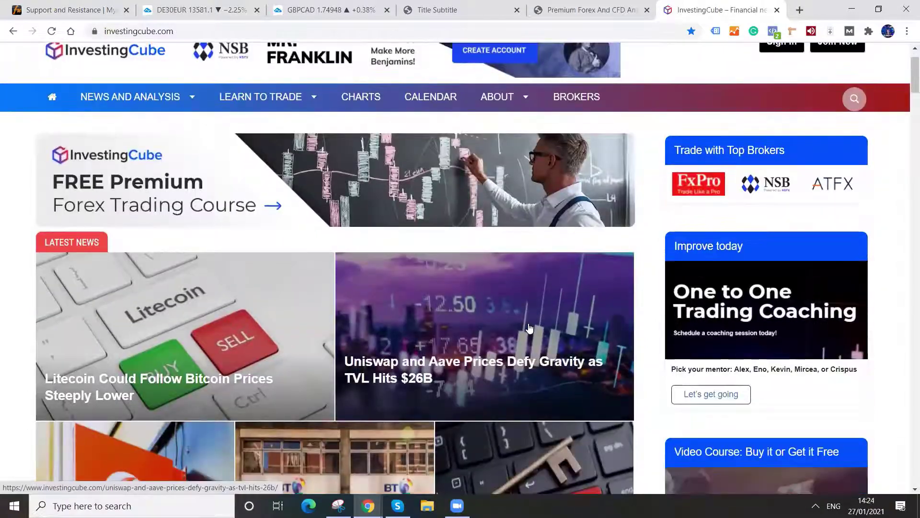
scroll(529, 328, down, 5)
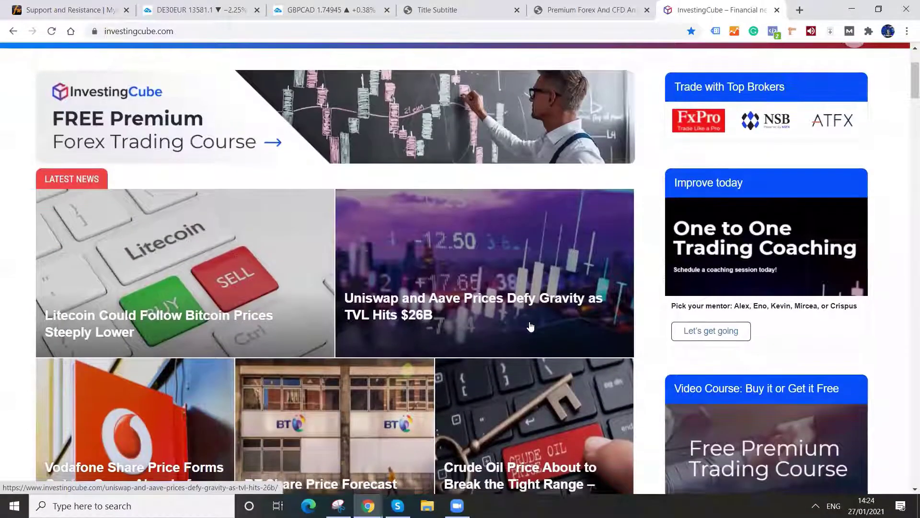
scroll(530, 323, up, 6)
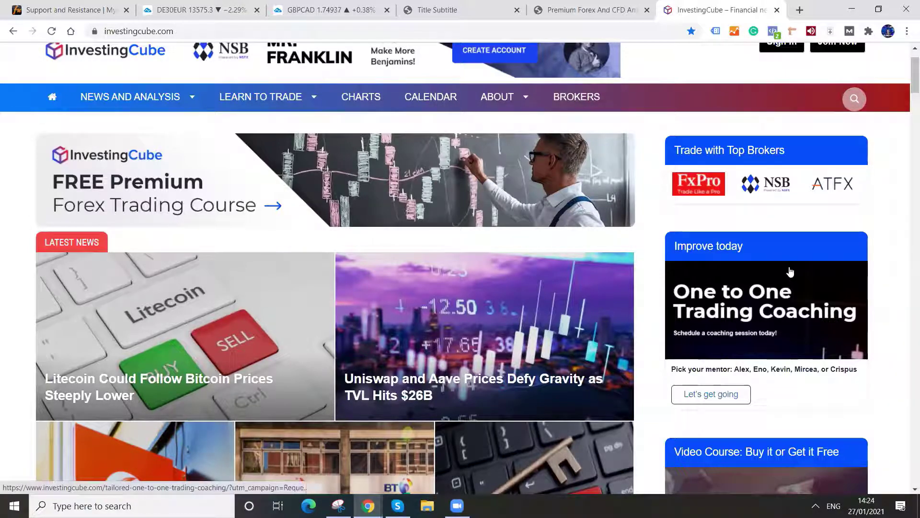
scroll(795, 271, up, 1)
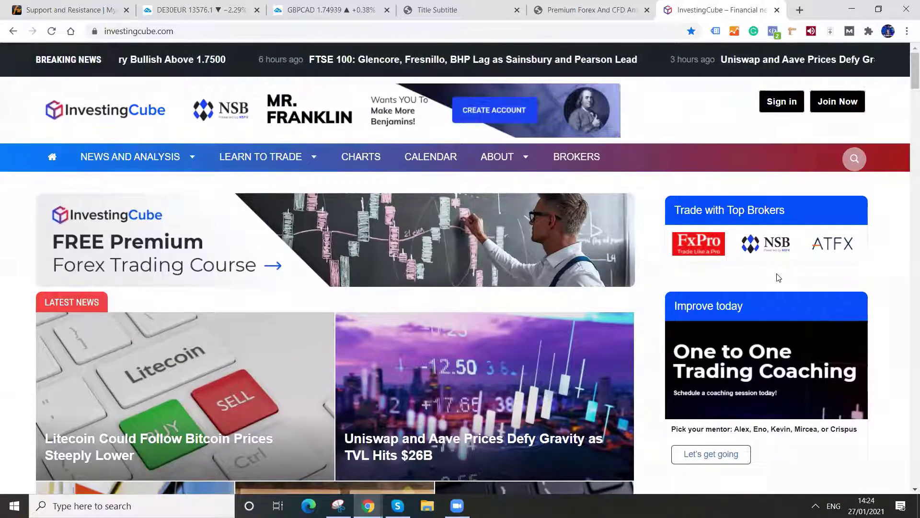
Return to the GBPCAD chart, try the 4-hour timeframe and zoom toward the latest bars
click(328, 5)
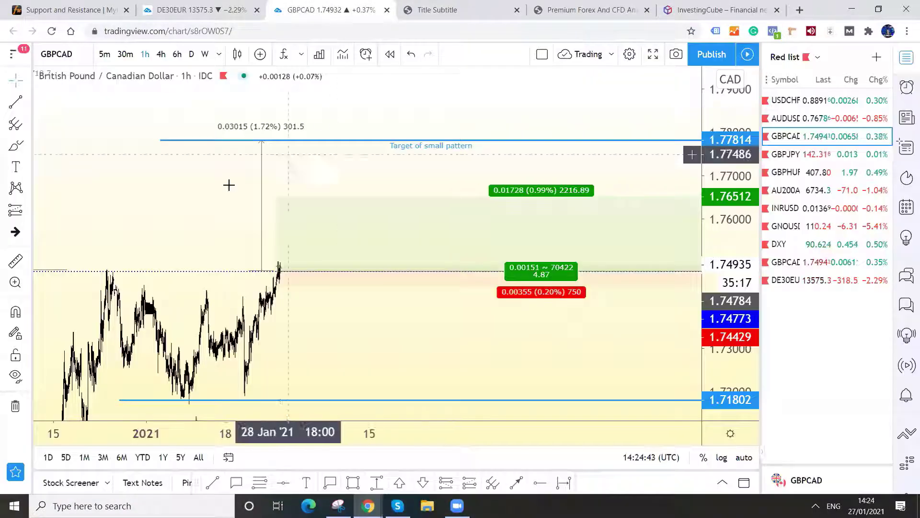
drag(191, 205, 356, 173)
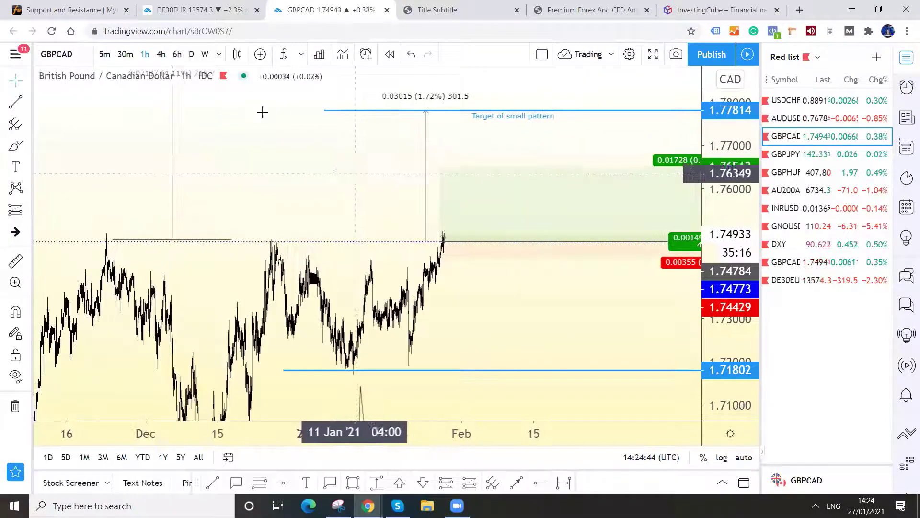
click(161, 53)
drag(557, 283, 632, 253)
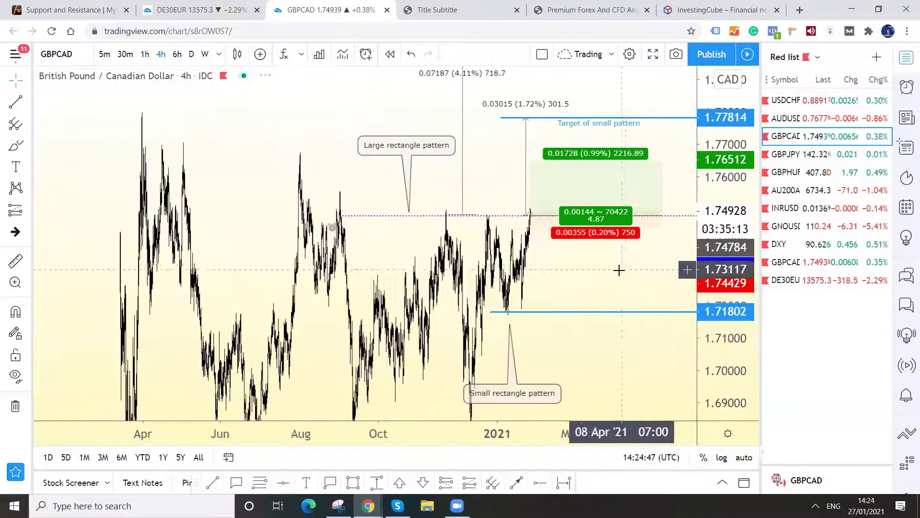
scroll(633, 253, up, 4)
drag(461, 235, 567, 230)
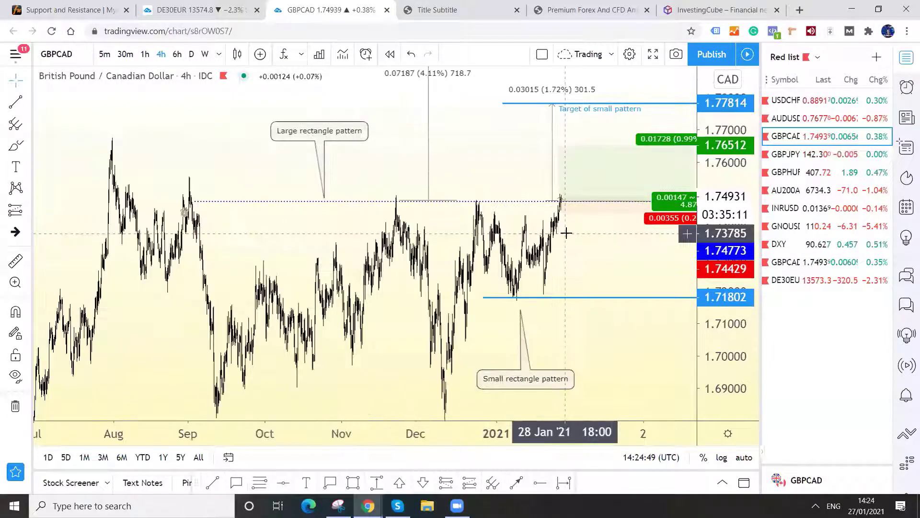
scroll(512, 246, up, 5)
scroll(554, 251, up, 2)
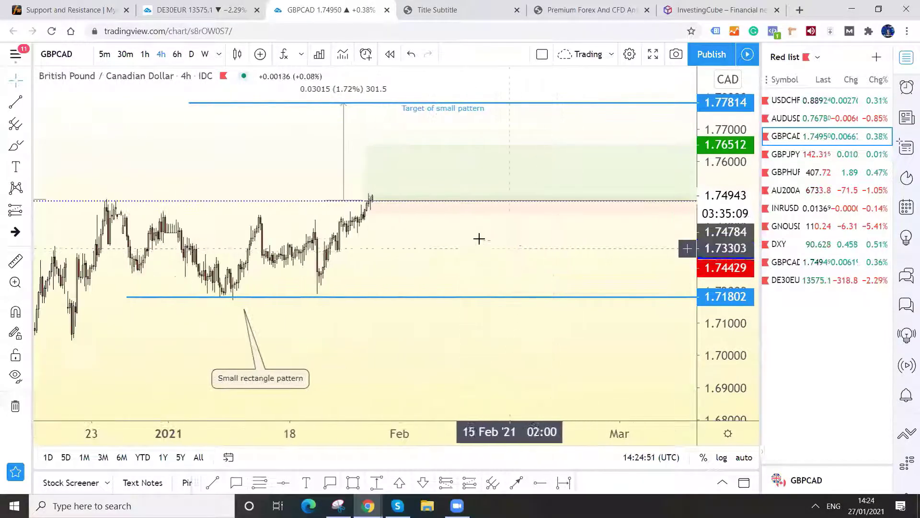
Switch to 6-hour candles and recentre the chart on the small rectangle pattern lines
click(178, 54)
drag(261, 173, 262, 174)
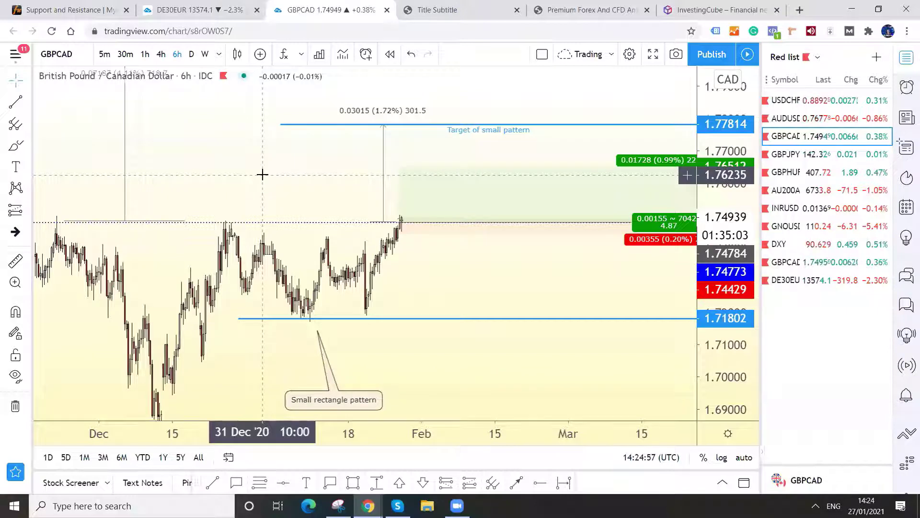
drag(254, 196, 257, 186)
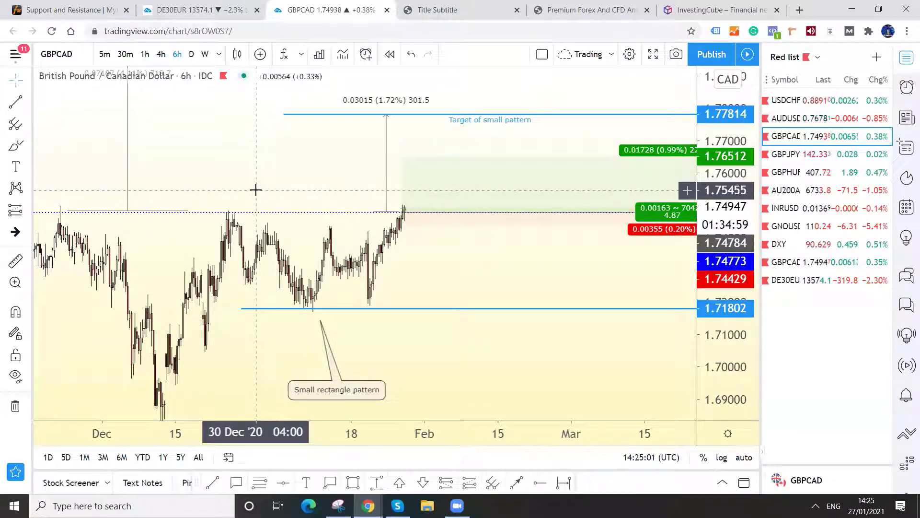
drag(462, 271, 450, 273)
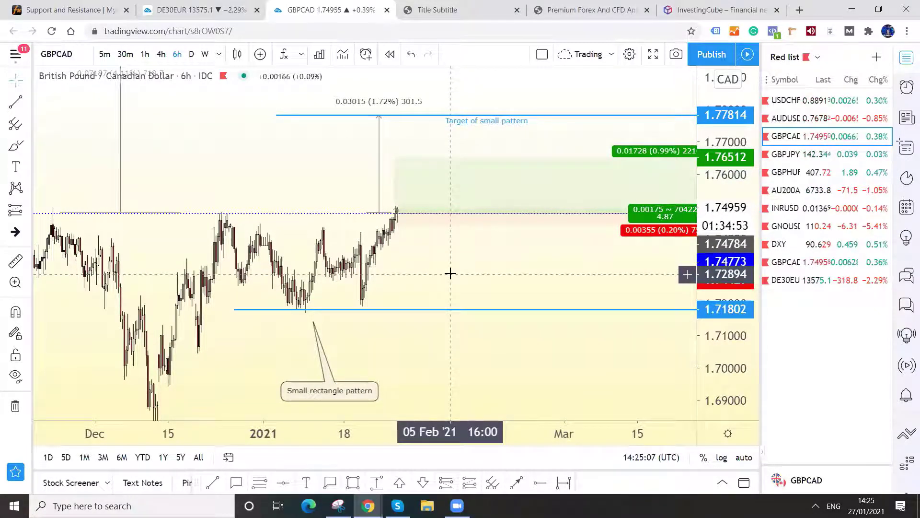
drag(452, 271, 461, 286)
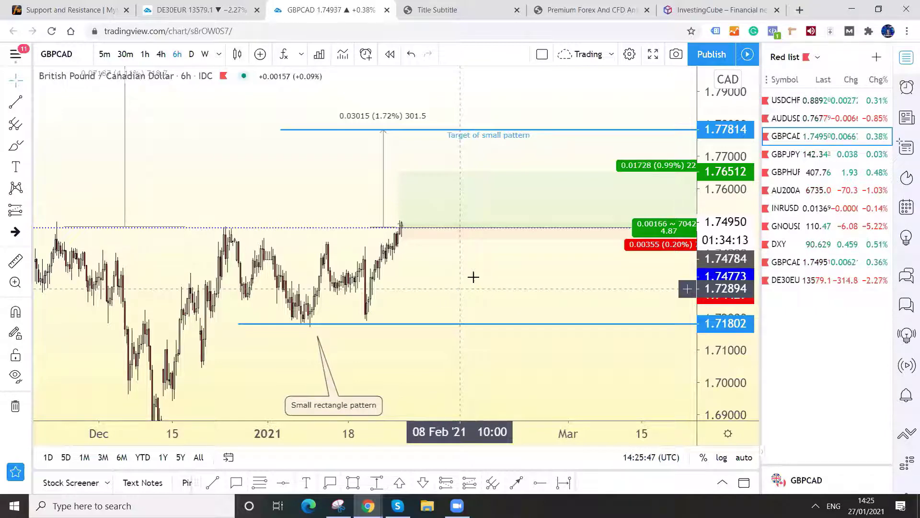
scroll(473, 269, right, 1)
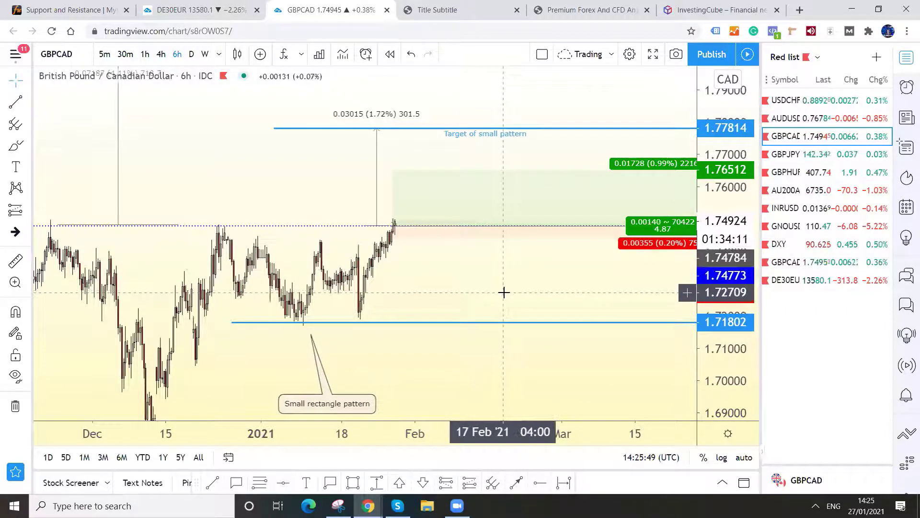
scroll(510, 282, down, 1)
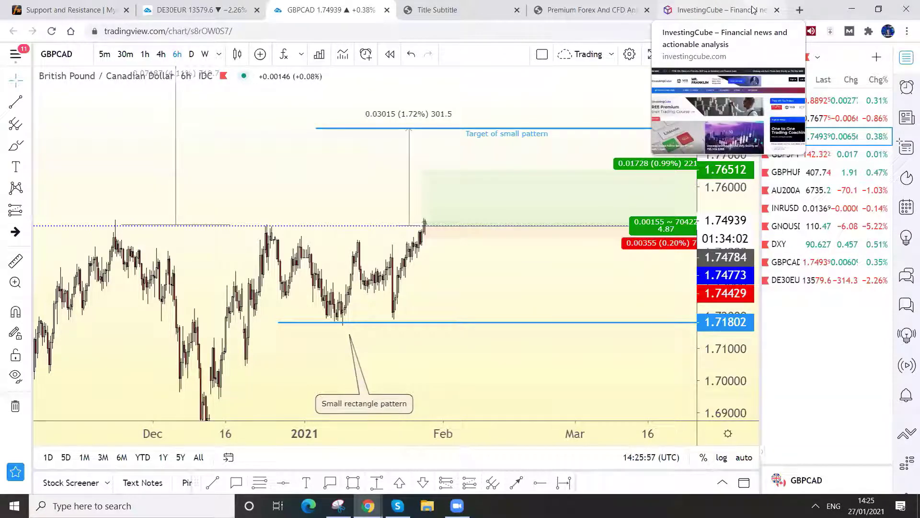
key(ctrl+t)
key(ctrl+w)
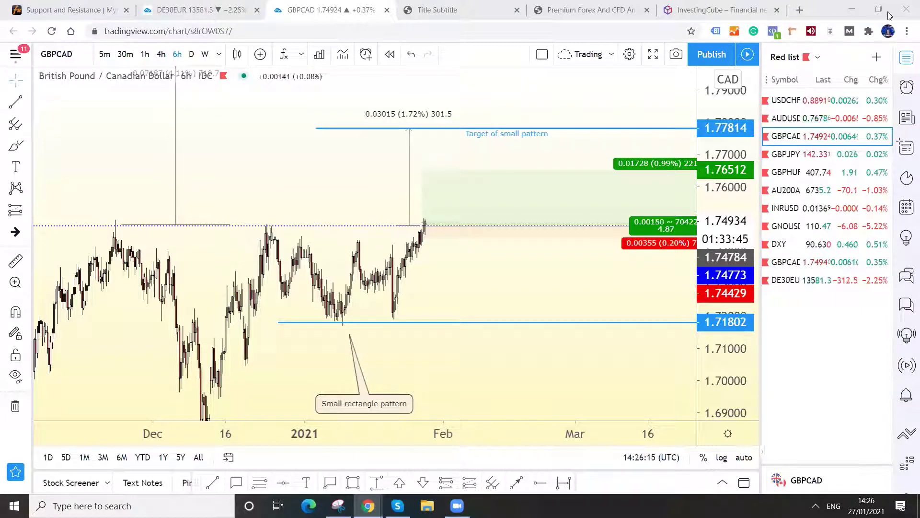
click(589, 10)
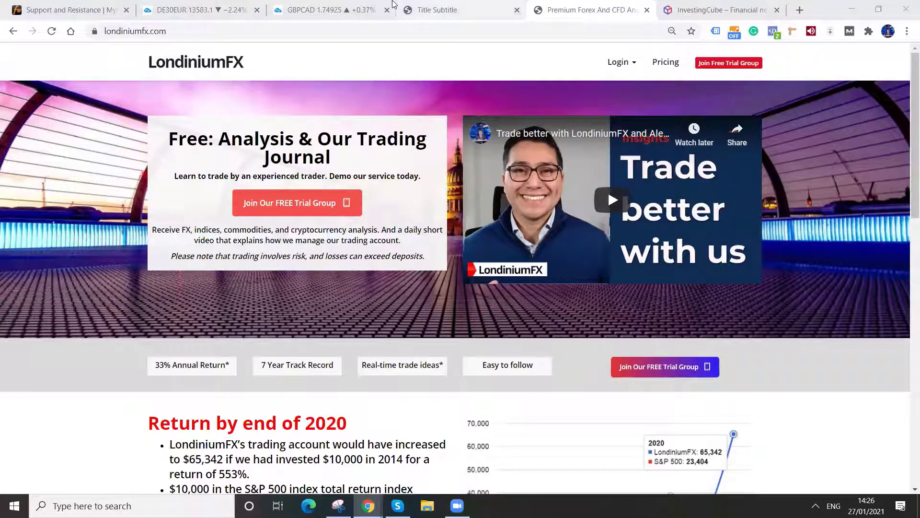
click(392, 3)
drag(296, 172, 331, 174)
scroll(331, 174, up, 1)
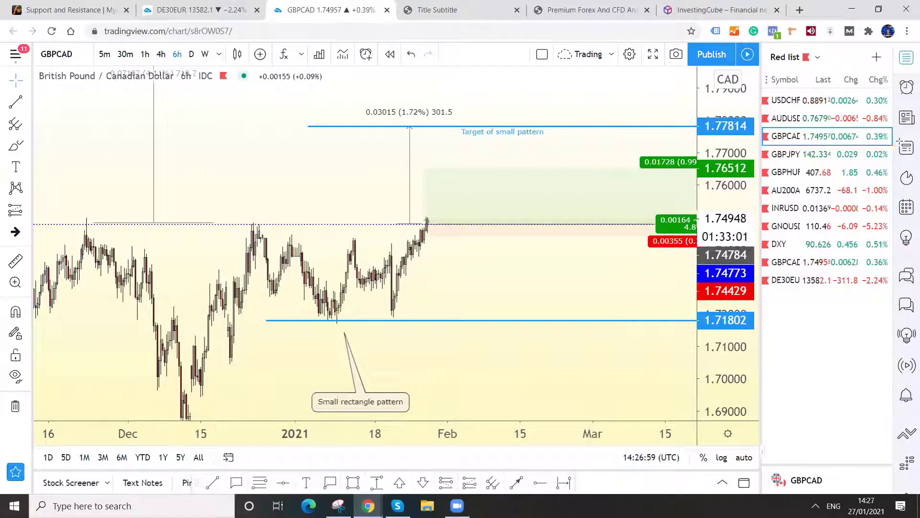
Attach the Small rectangle pattern label's tip to the lower line and raise the label beneath it
drag(520, 377, 546, 337)
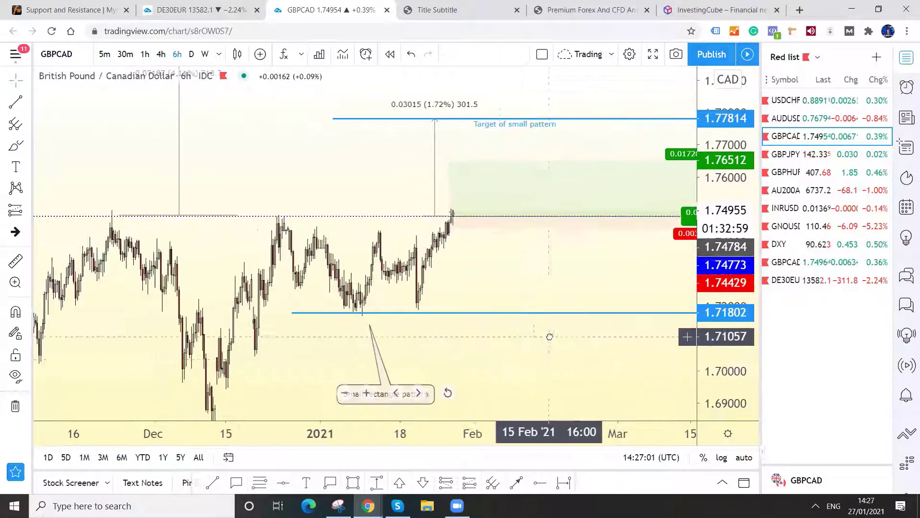
drag(369, 325, 365, 315)
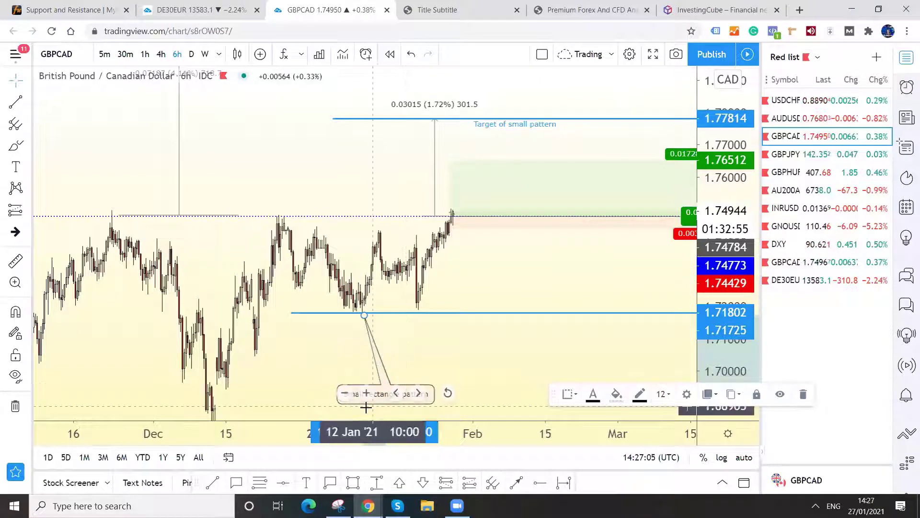
drag(365, 402, 335, 347)
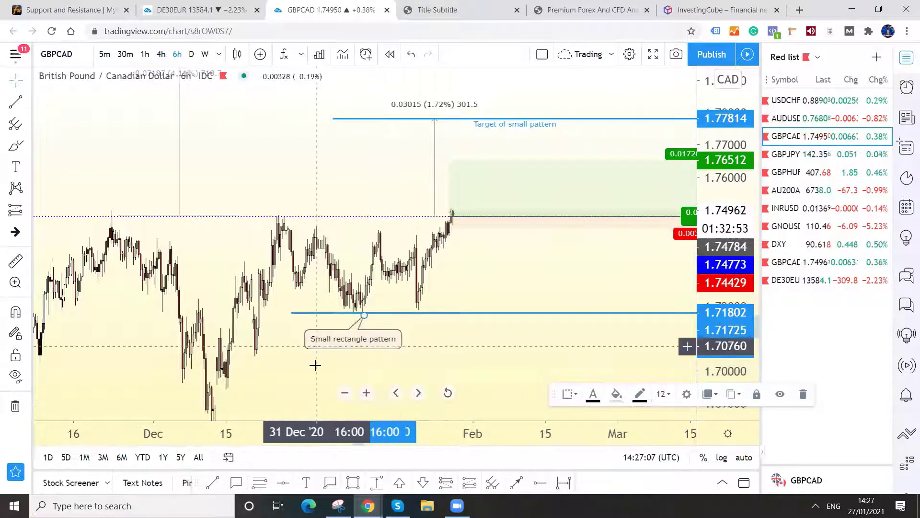
click(315, 365)
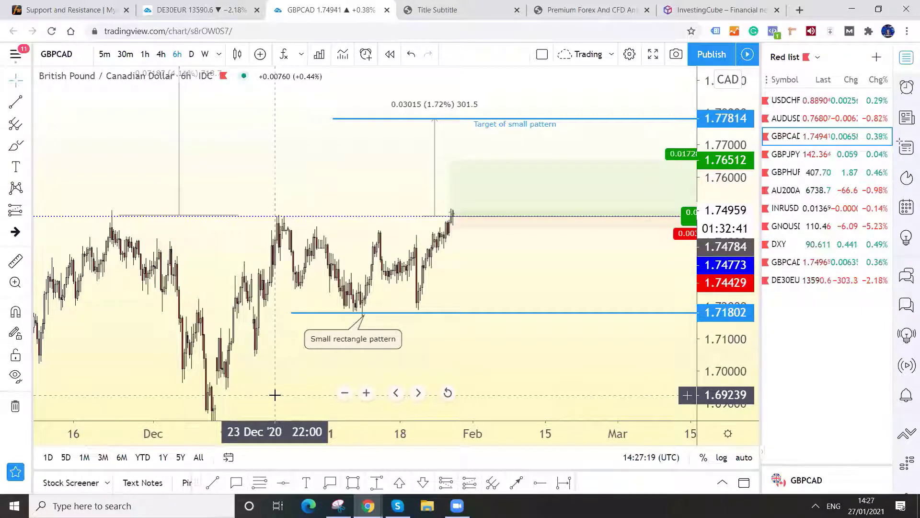
mouse_move(458, 505)
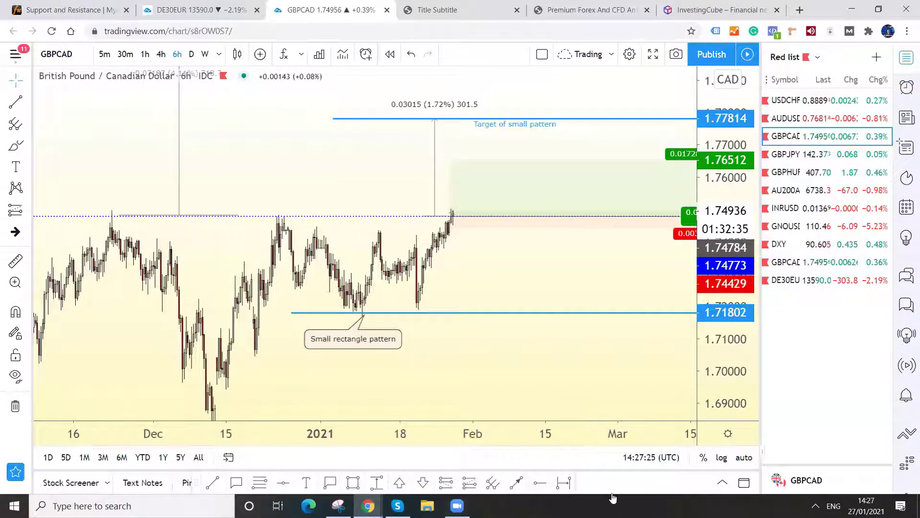
mouse_move(866, 506)
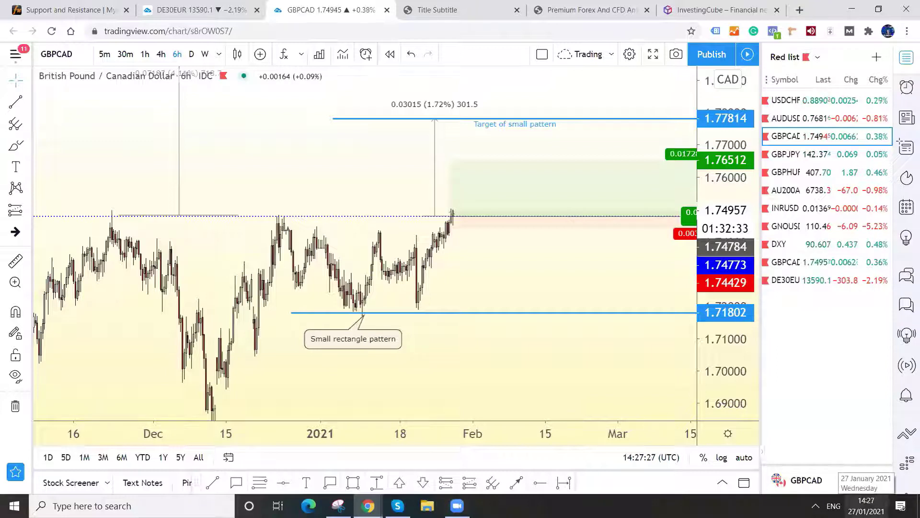